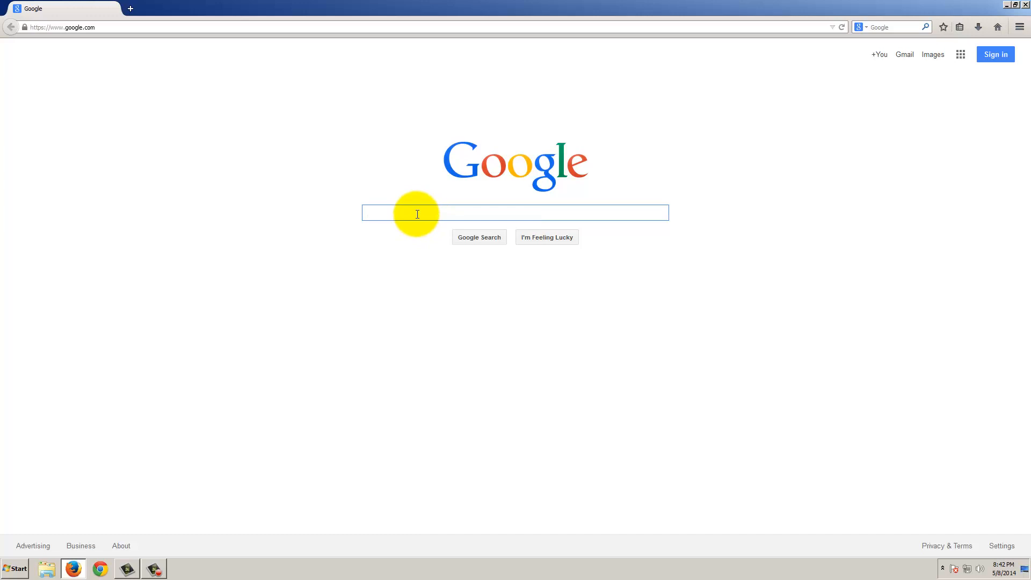
Search Google for "microsoft sql server management studio express 2005 sp4" and open the Microsoft download page from the results
text(microsoft)
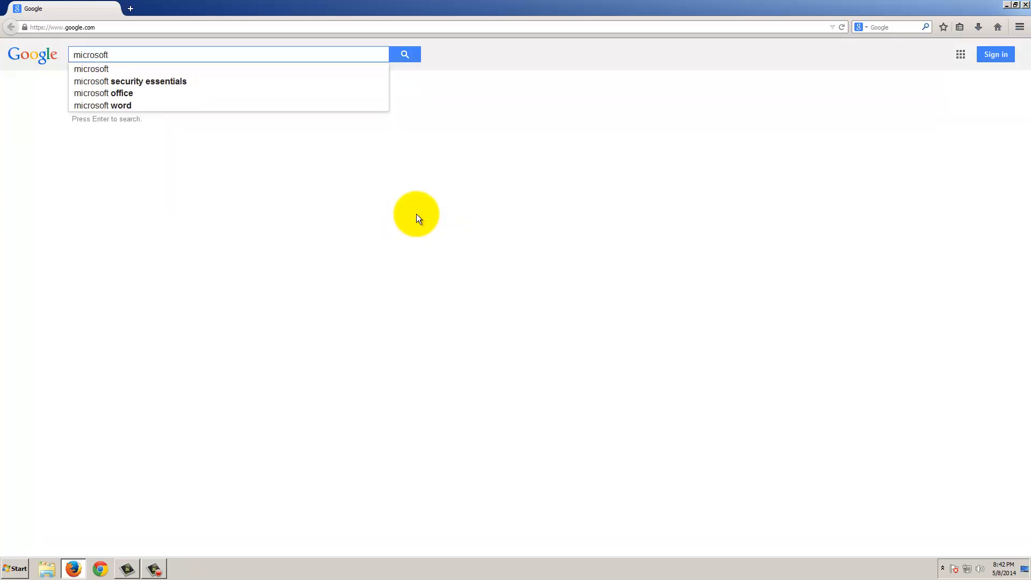
text( sql m)
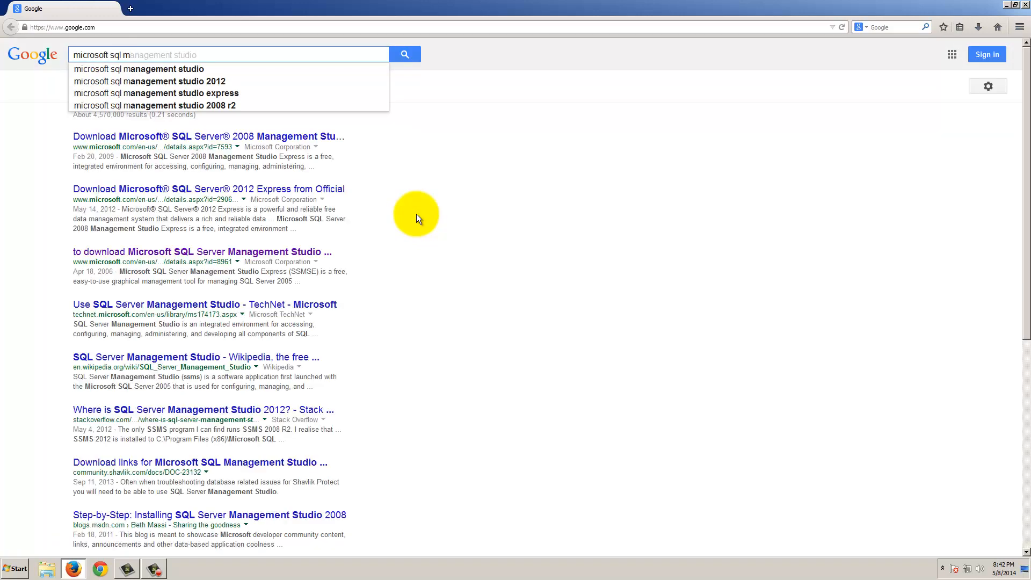
key(Down)
key(Down)
key(Down)
text(20)
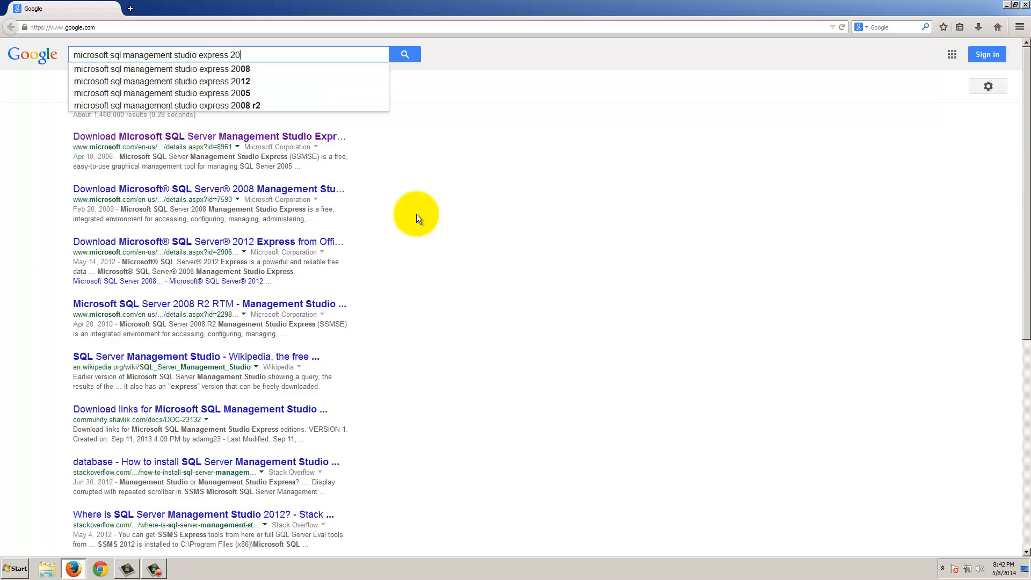
text(05 sp4)
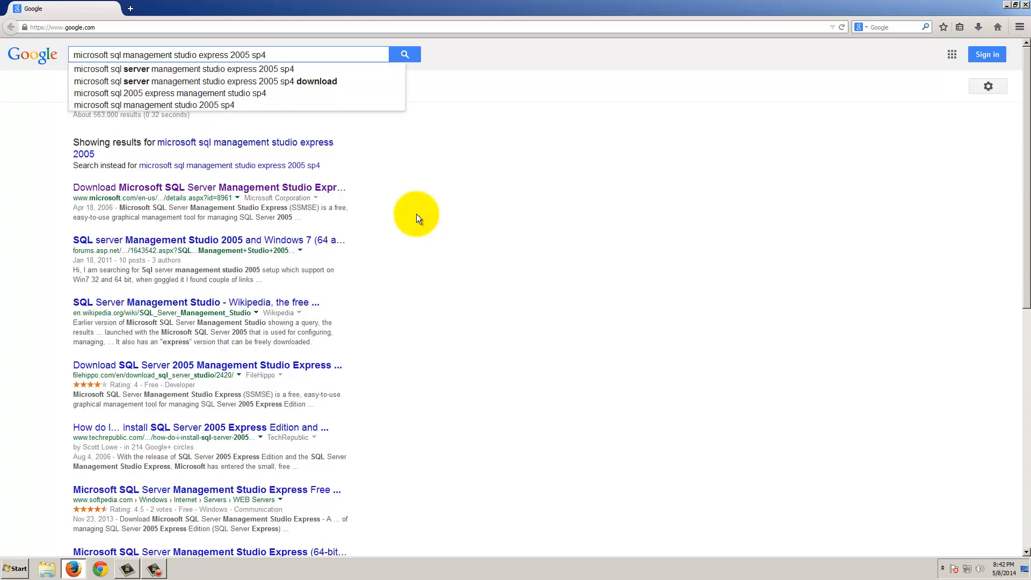
click(233, 69)
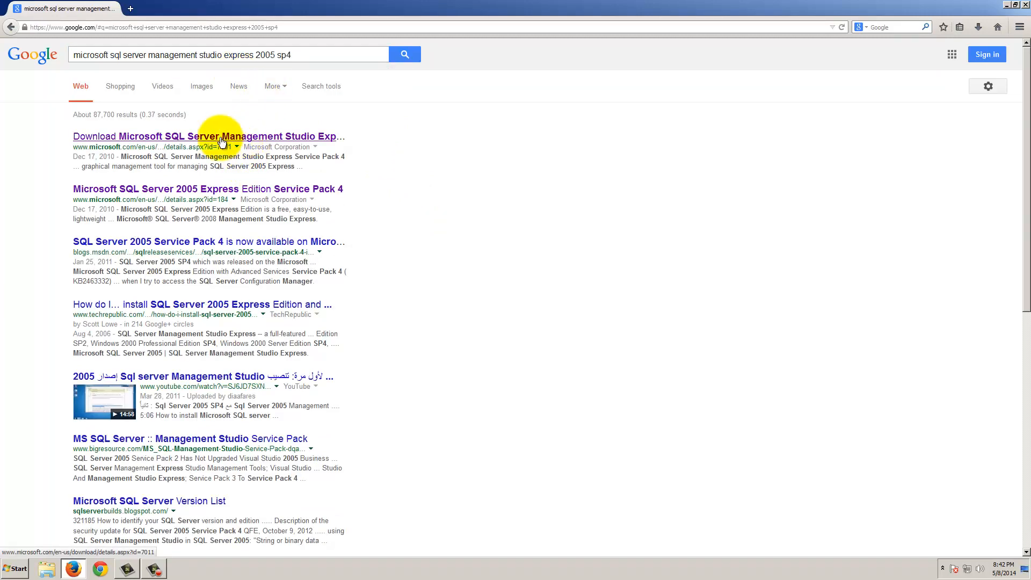
click(145, 140)
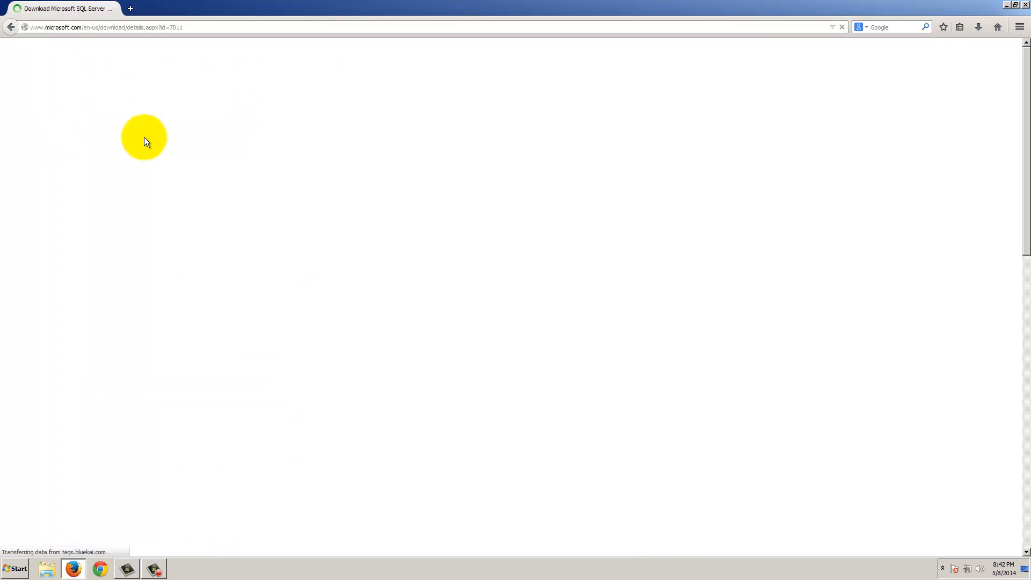
Review the download page's title and its system requirements
drag(227, 151, 757, 154)
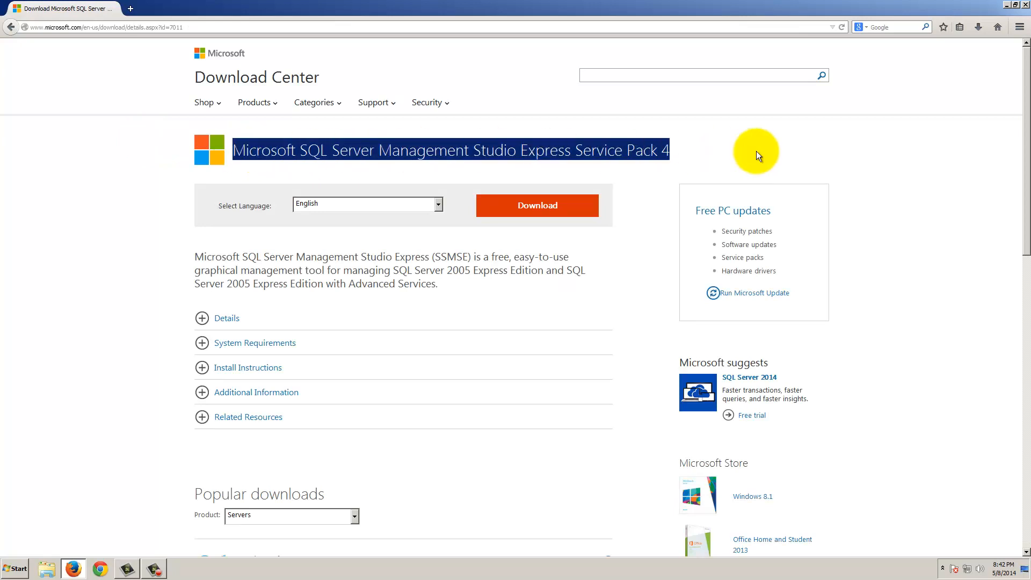
click(454, 172)
click(202, 344)
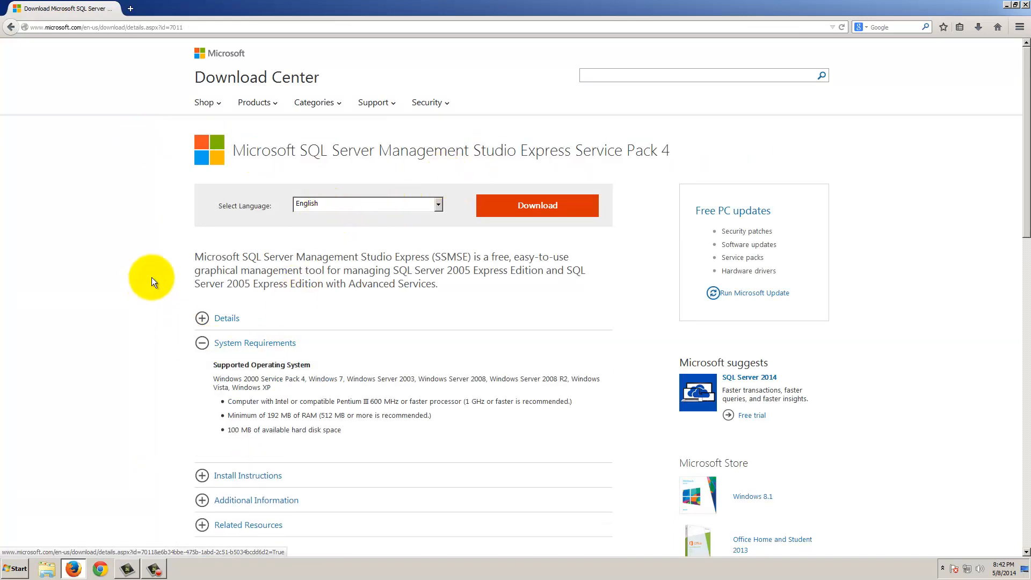
scroll(152, 278, down, 4)
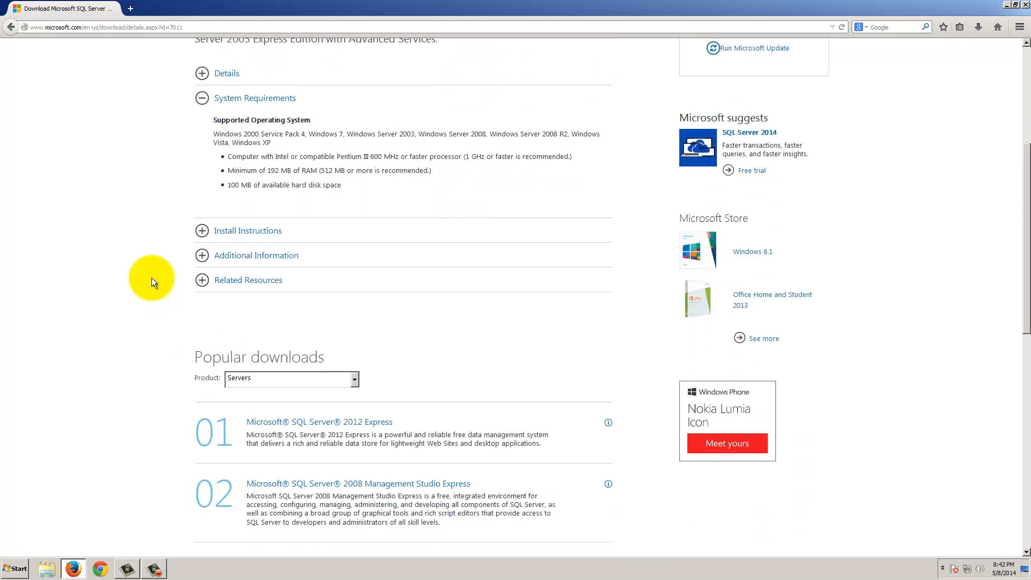
scroll(151, 278, up, 4)
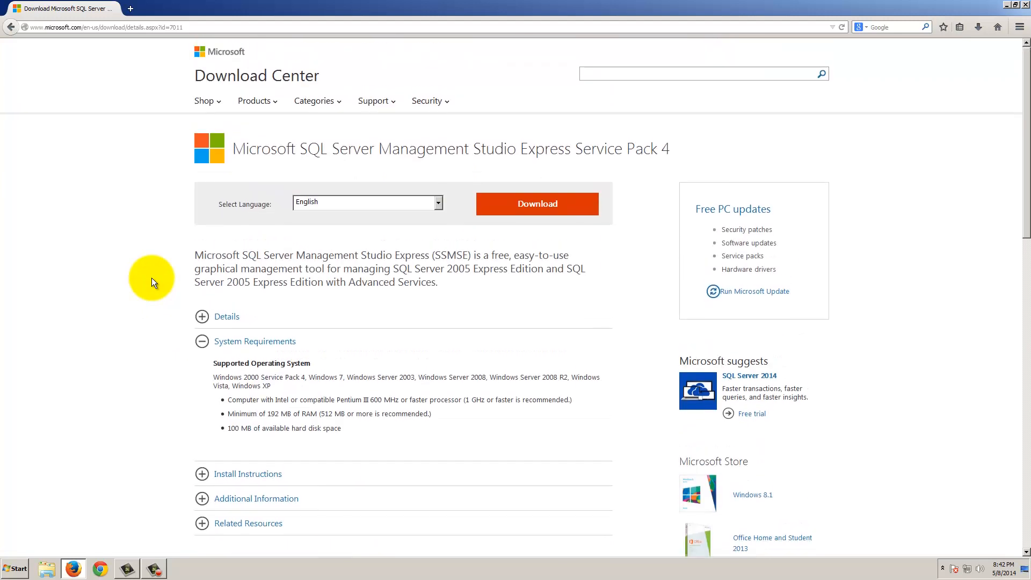
click(193, 344)
Download the English 64-bit installer ENU\x64\SQLServer2005_SSMSEE.msi and save the file
click(553, 211)
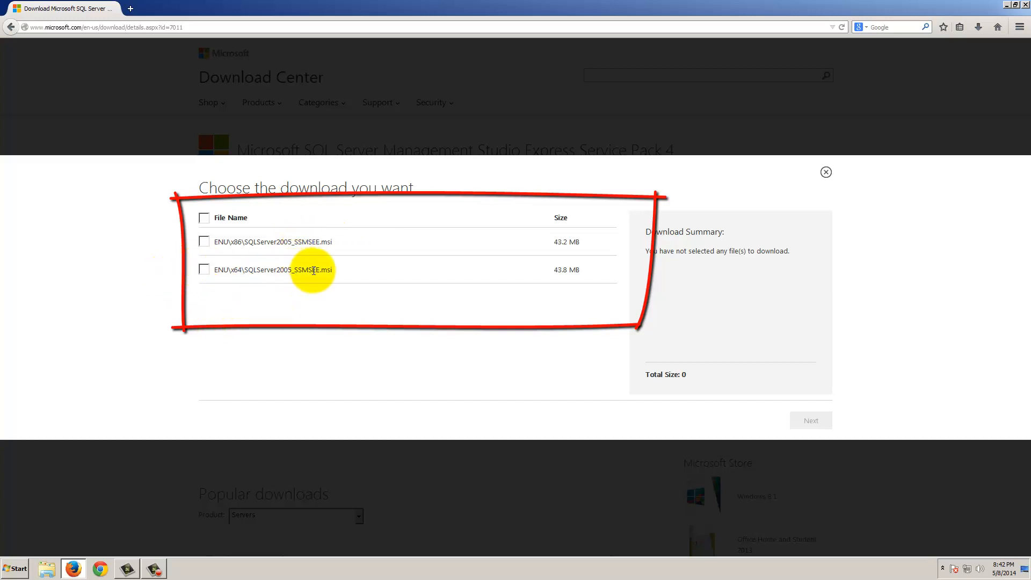
click(203, 268)
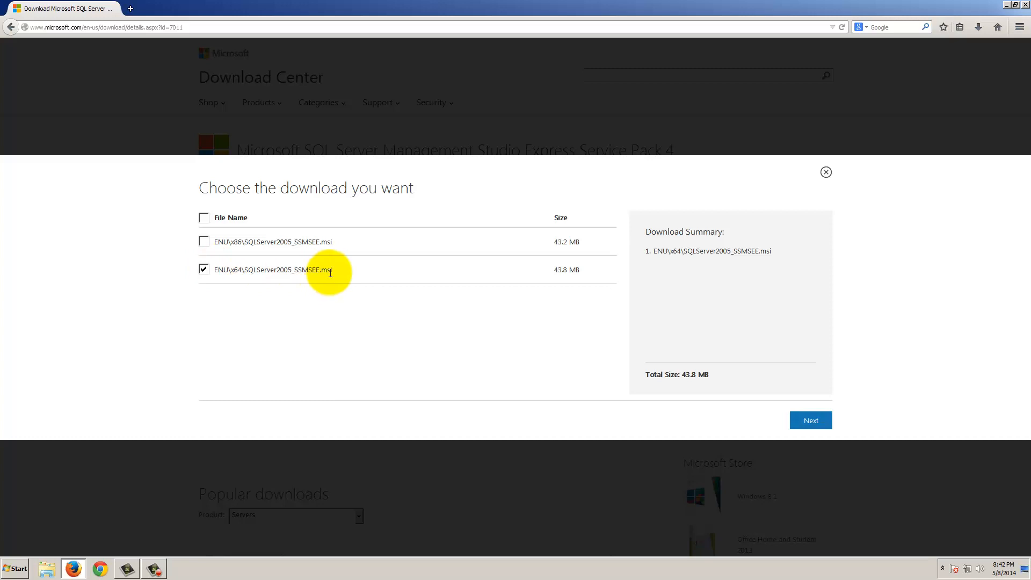
click(810, 421)
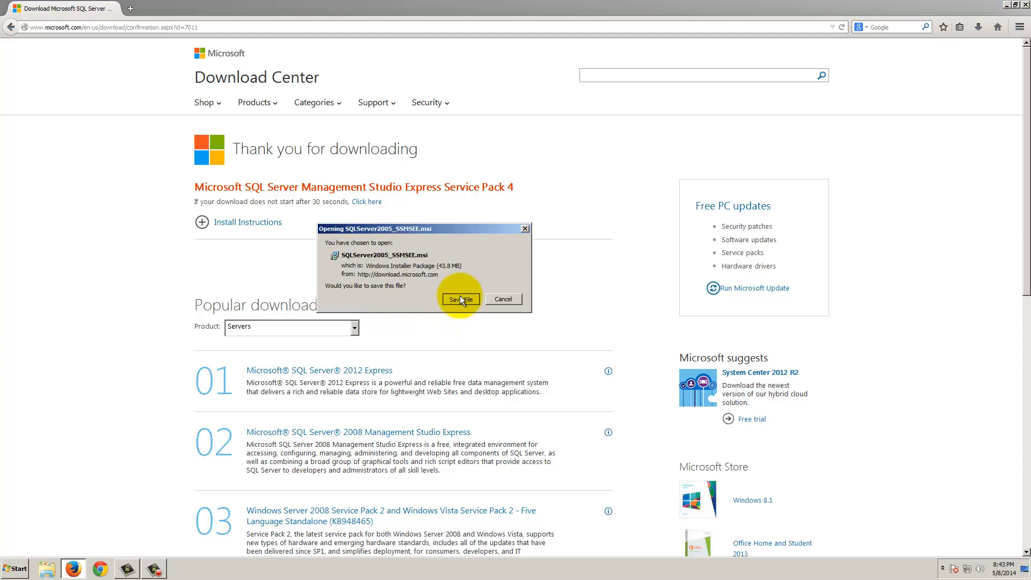
click(460, 299)
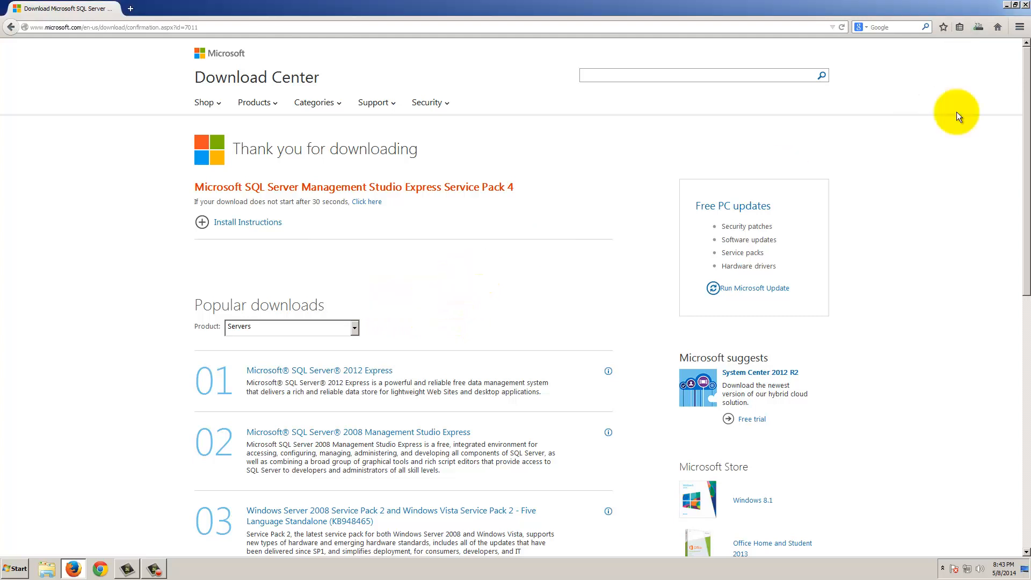
Open the folder containing the downloaded SQLServer2005_SSMSEE.msi from the browser's download list
click(994, 28)
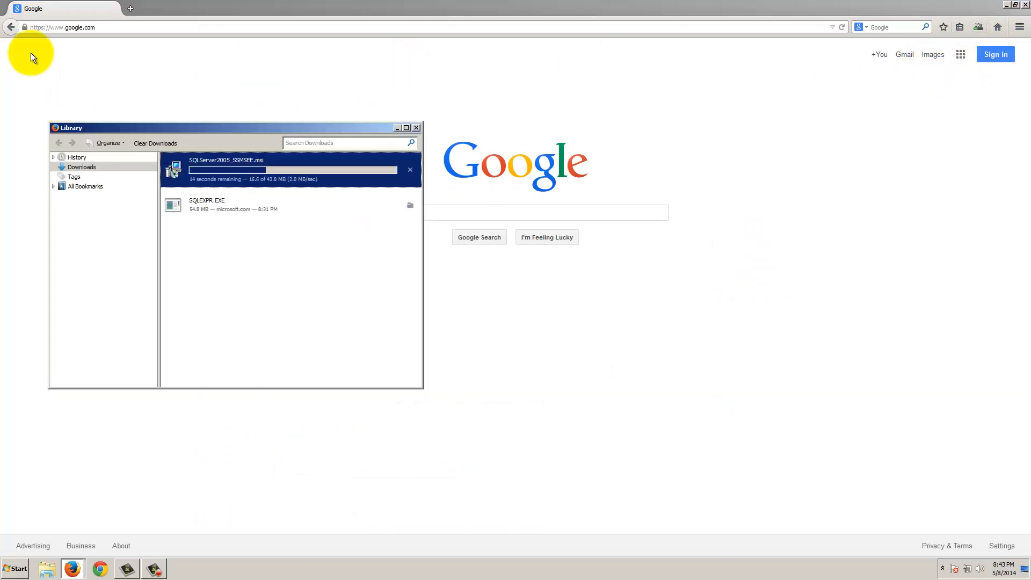
click(11, 27)
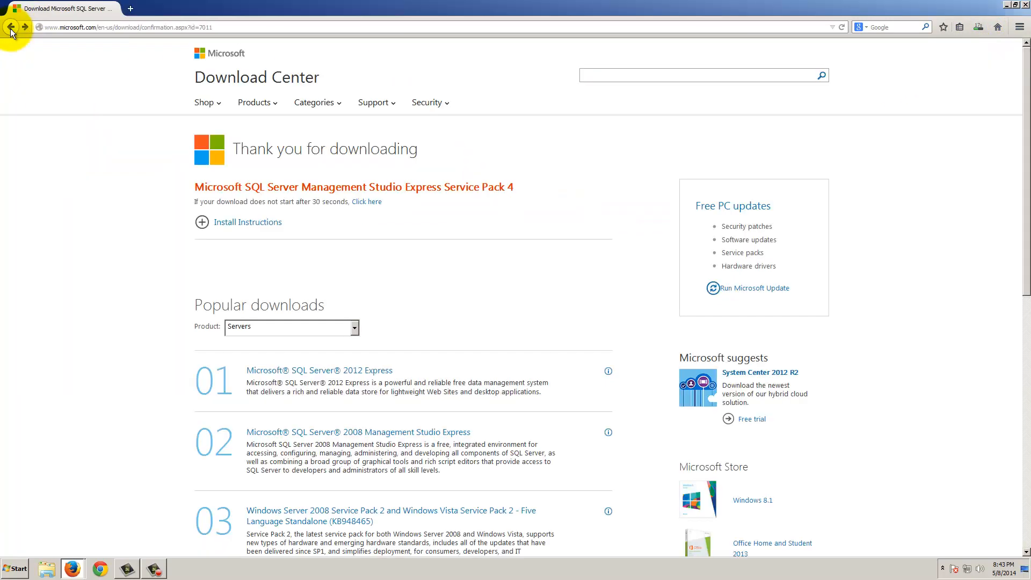
click(975, 26)
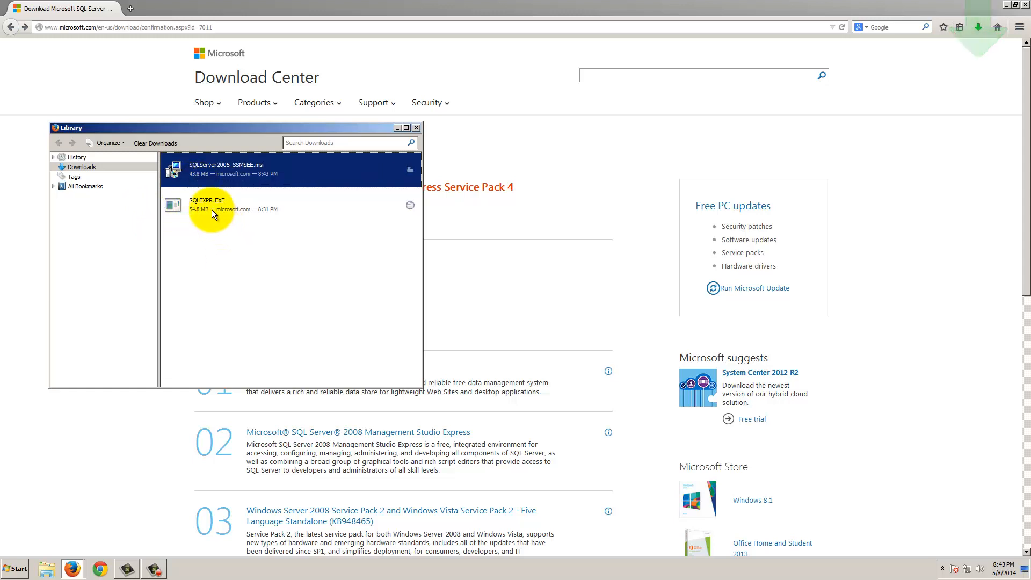
right_click(210, 172)
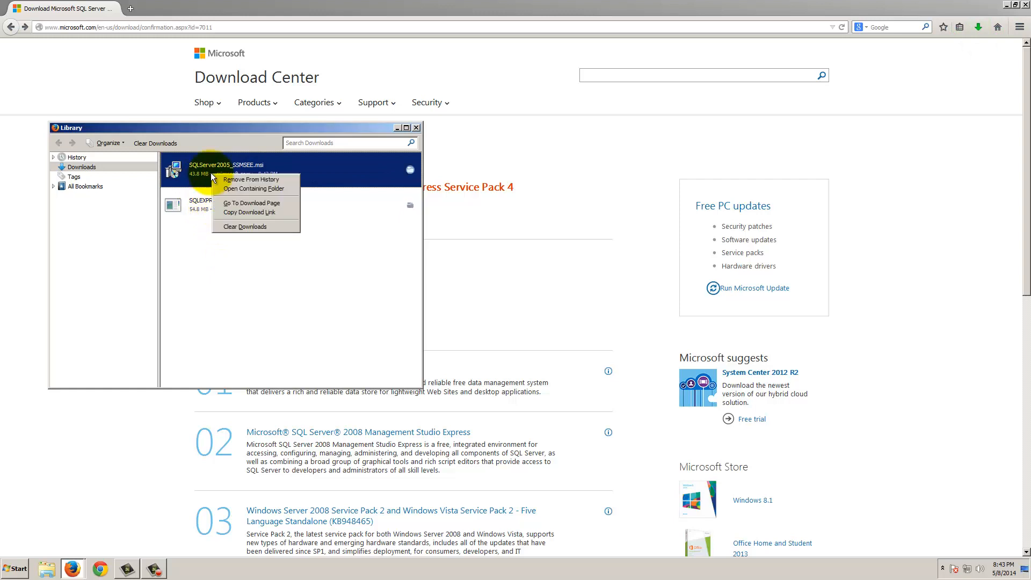
click(243, 189)
Start installing the SQLServer2005_SSMSEE package and allow the file to run
right_click(382, 105)
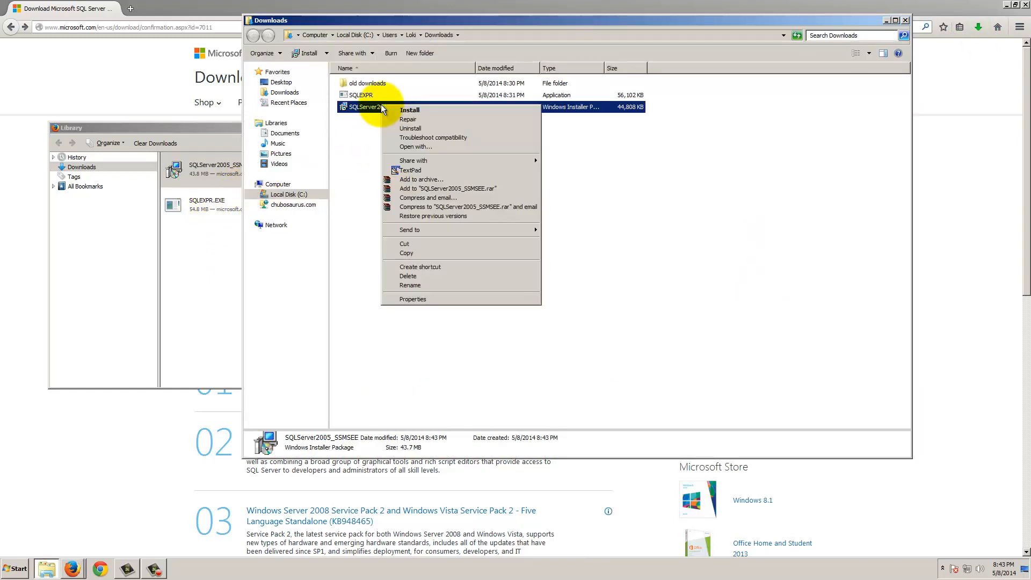
click(414, 111)
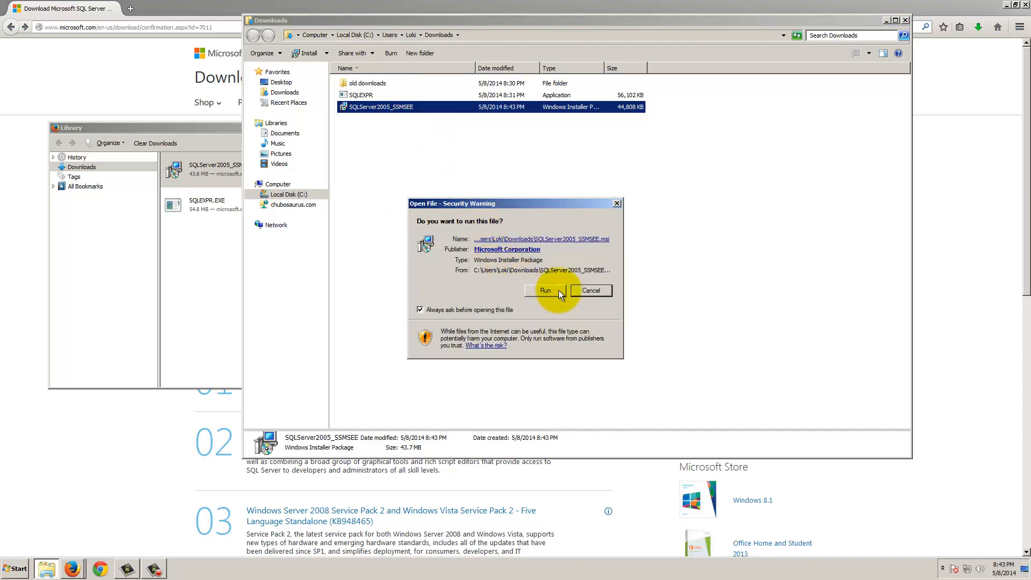
click(558, 290)
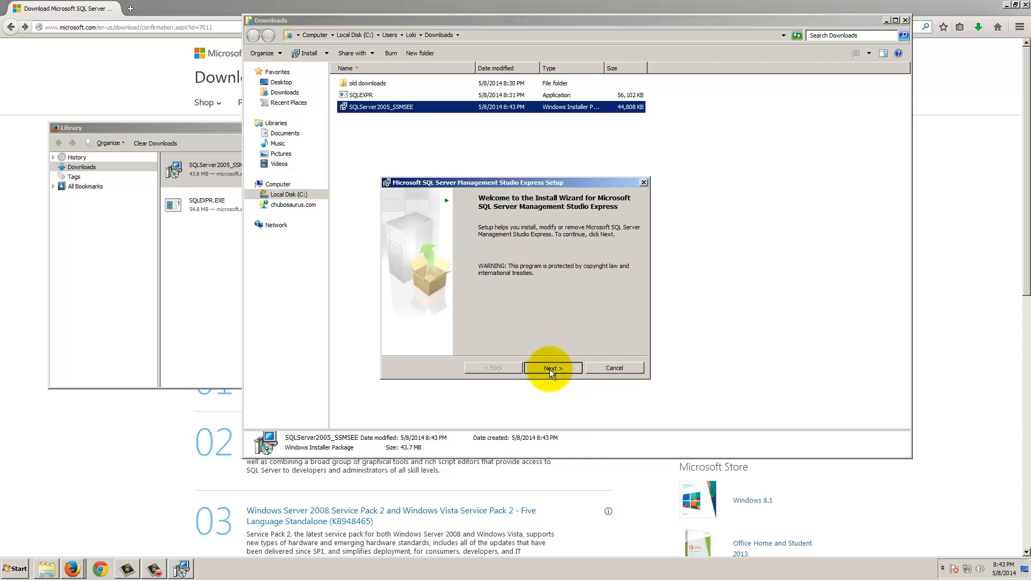
Proceed past the setup wizard's welcome page, read through the license agreement and accept its terms
click(549, 369)
click(469, 333)
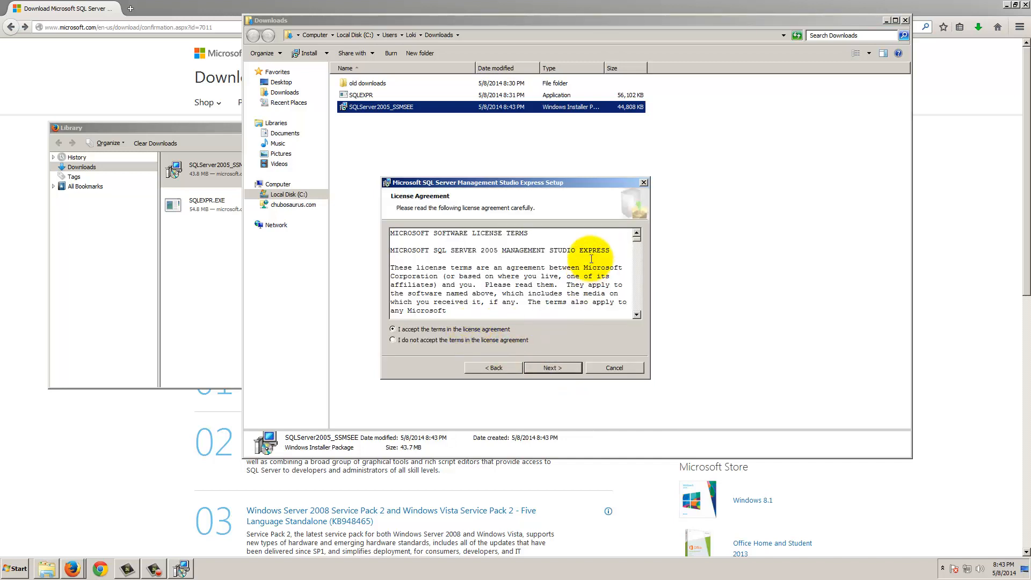
drag(640, 238, 628, 318)
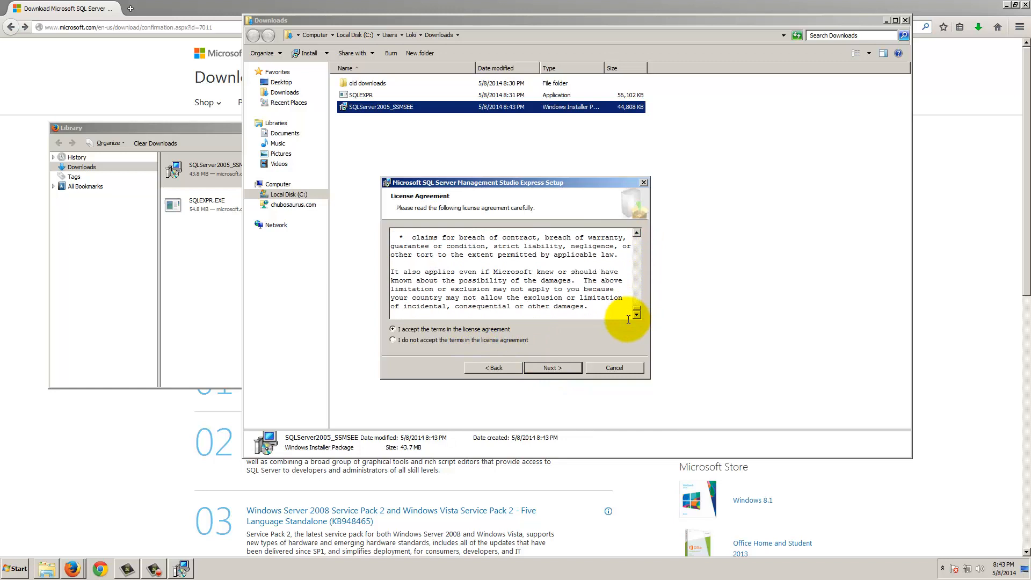
click(562, 367)
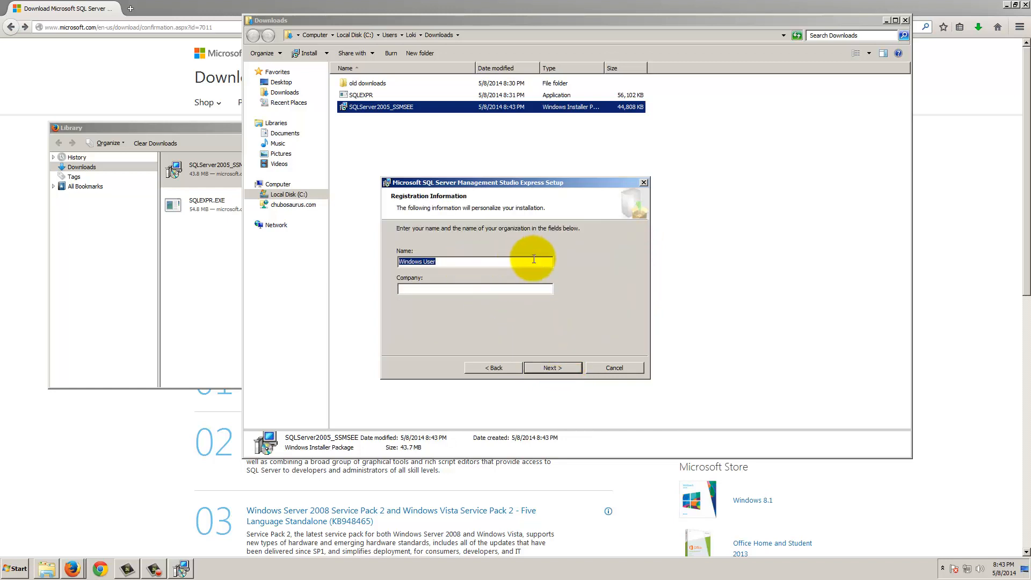
Fill in the registration information with the user's name and the company "Chubosaurus", and continue to feature selection
text(Duan)
key(Tab)
text(Chubosaurus)
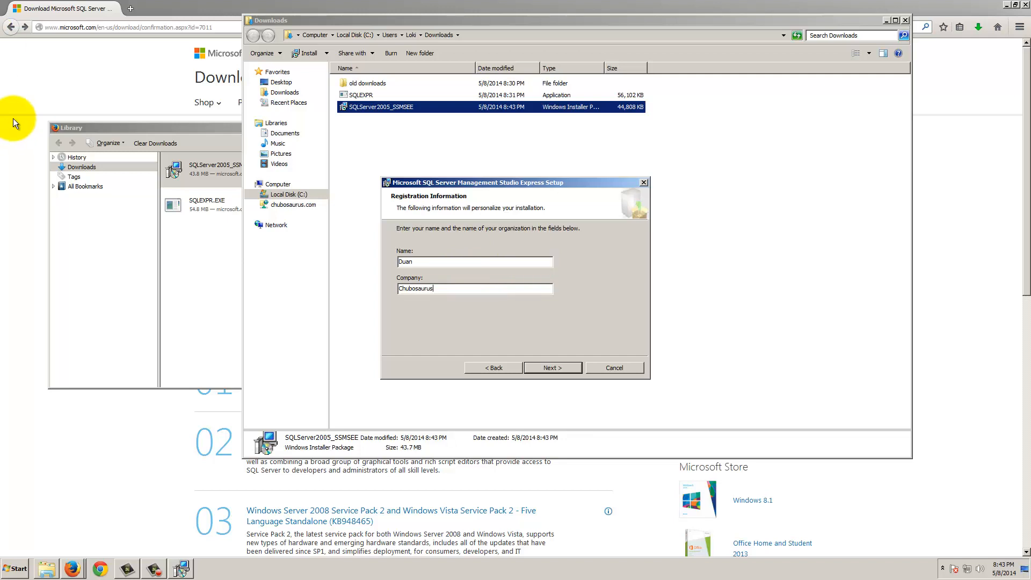
click(553, 368)
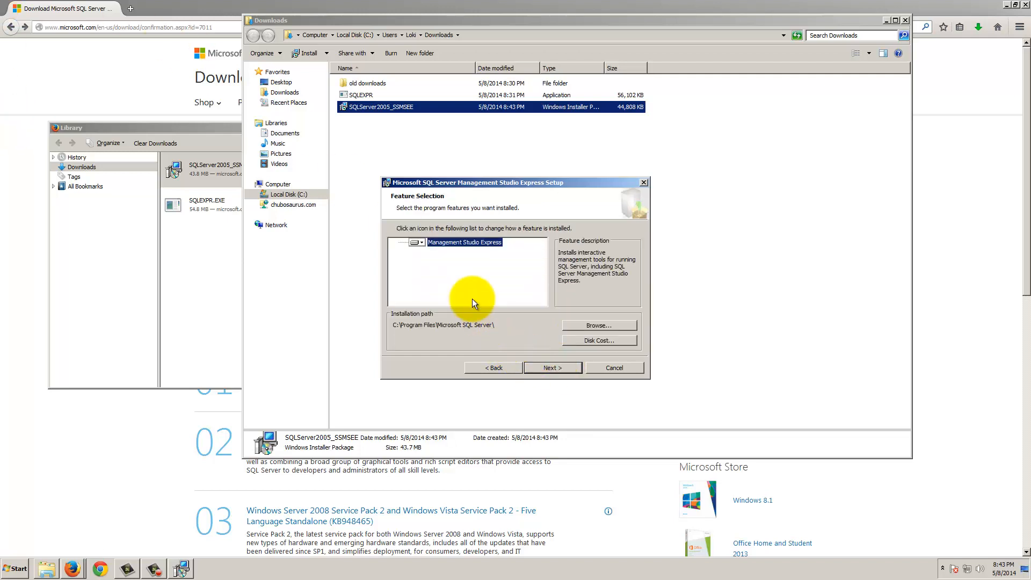
Set the Management Studio Express feature to install on the local hard drive, and run the installation through to completion
click(420, 244)
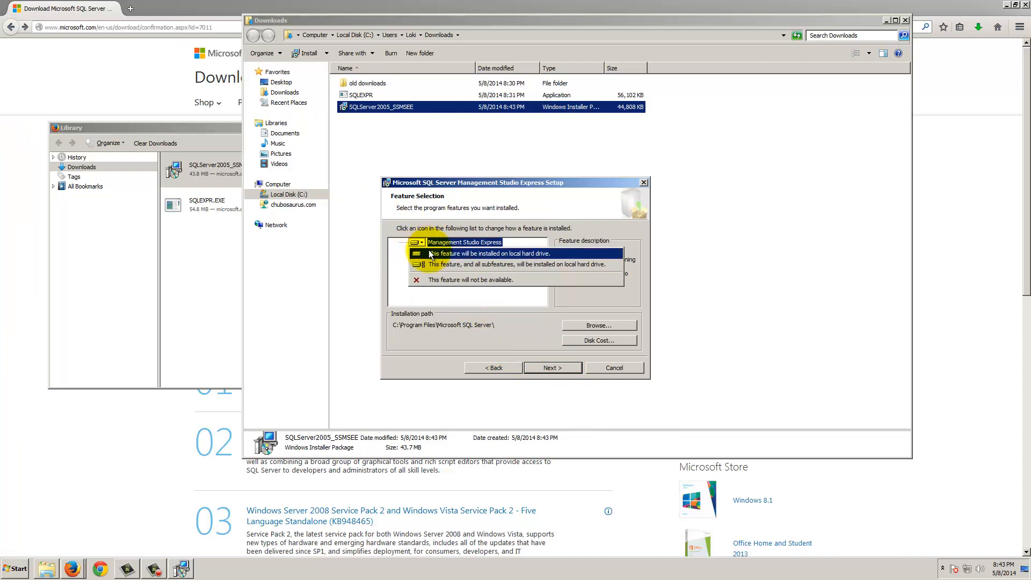
click(430, 253)
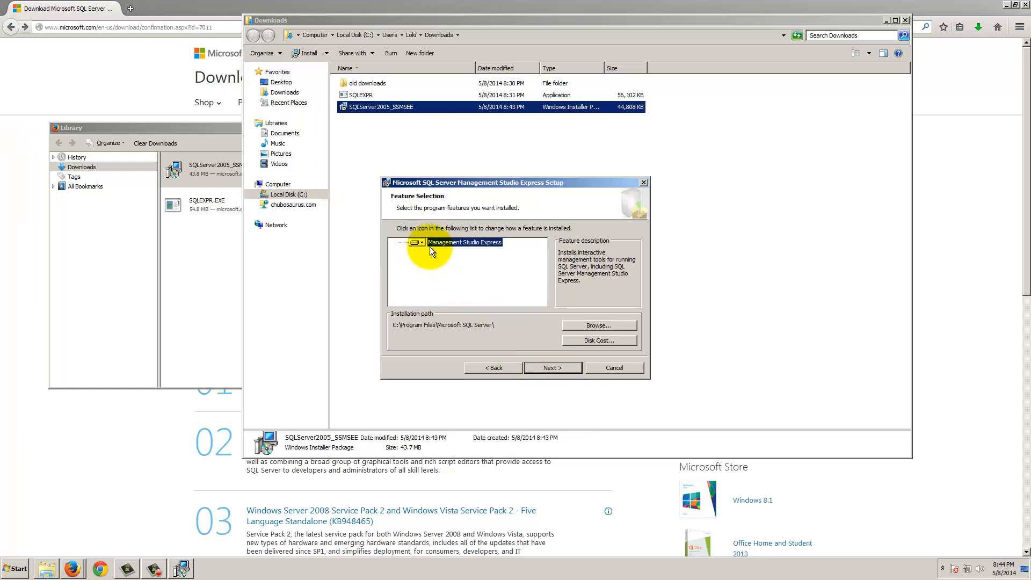
click(566, 369)
click(546, 363)
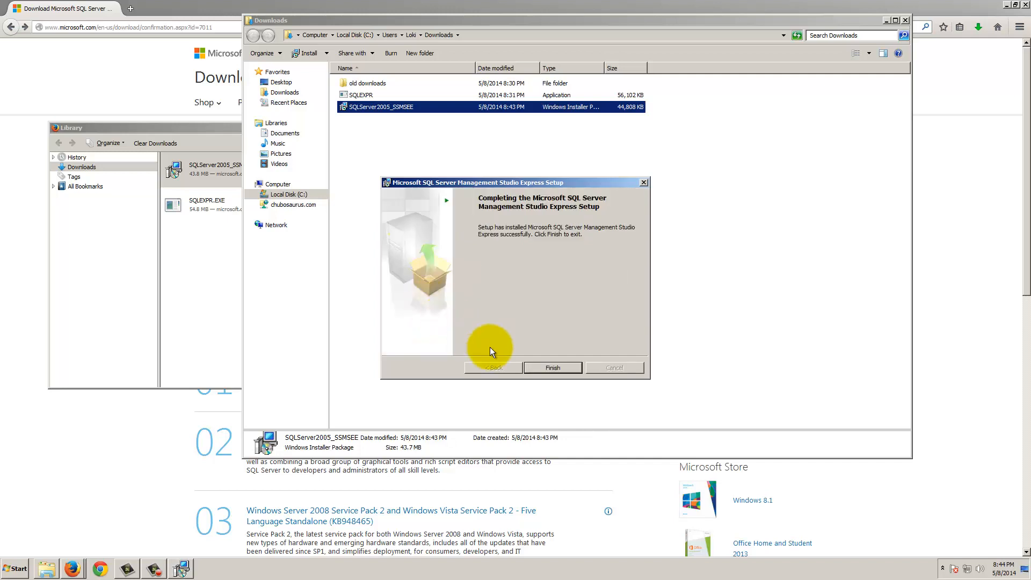
click(556, 371)
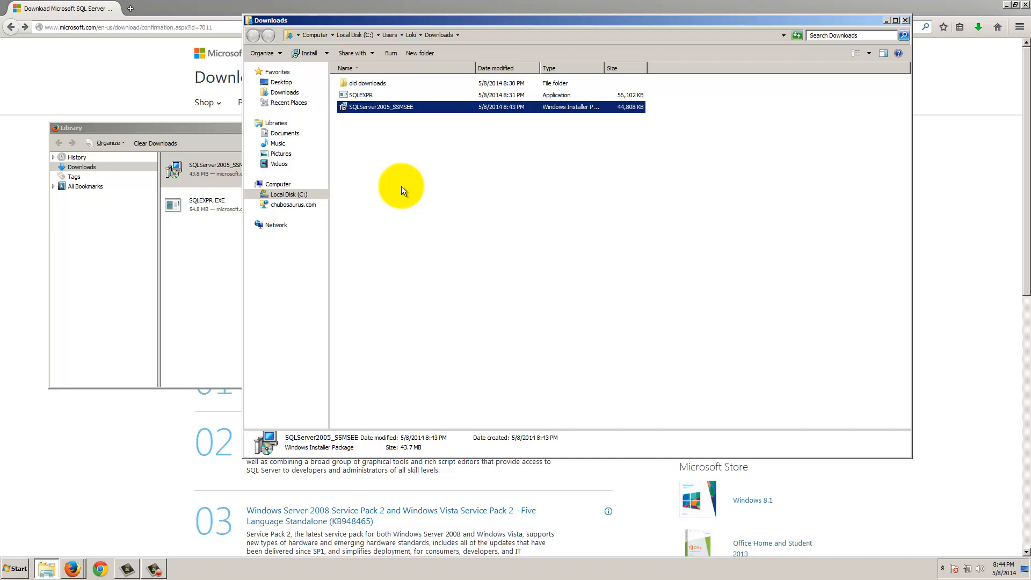
Close the Downloads folder and download library windows, and expand Microsoft SQL Server 2005 with its Configuration Tools among the installed programs
click(905, 19)
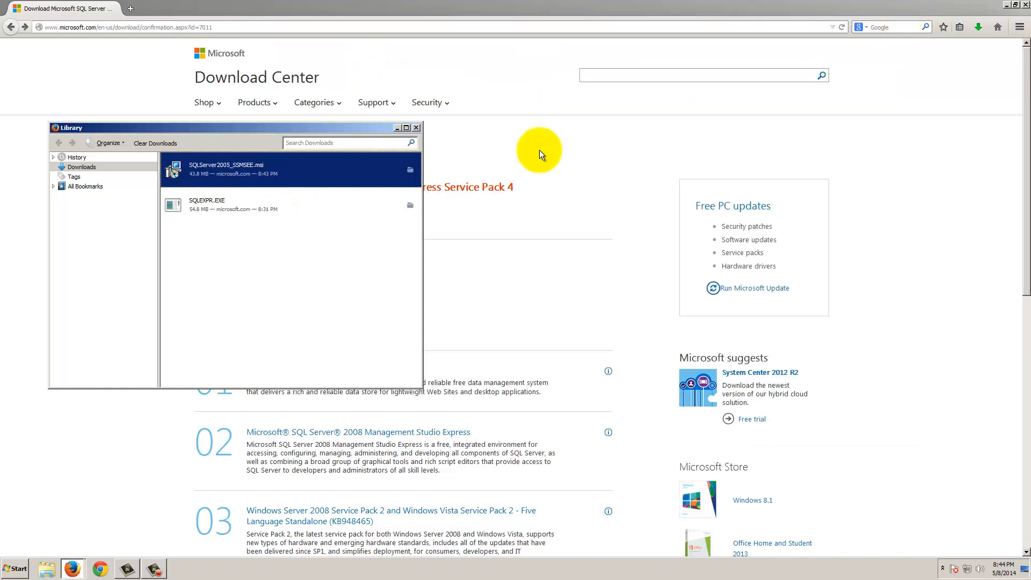
click(417, 127)
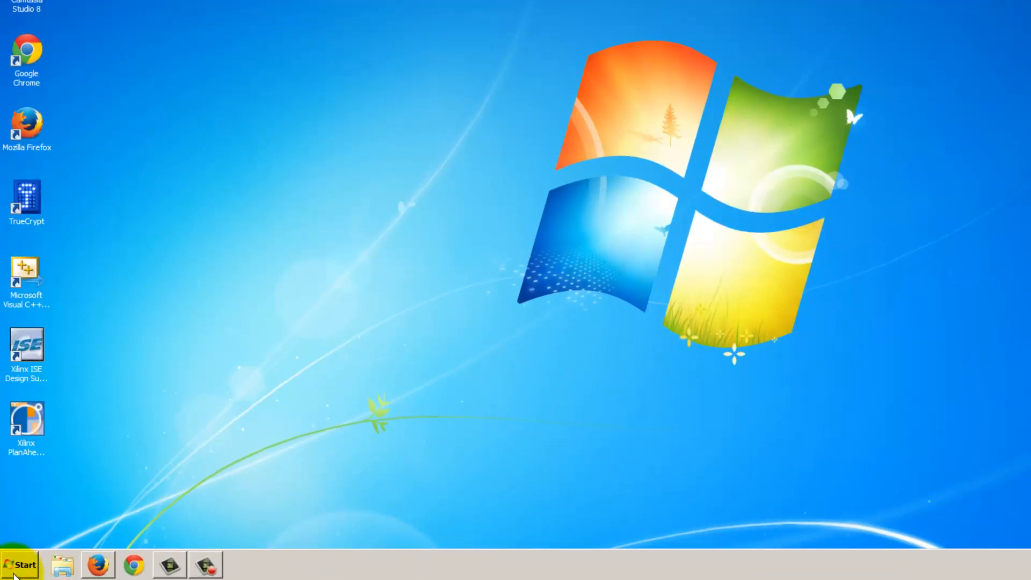
click(13, 574)
click(29, 514)
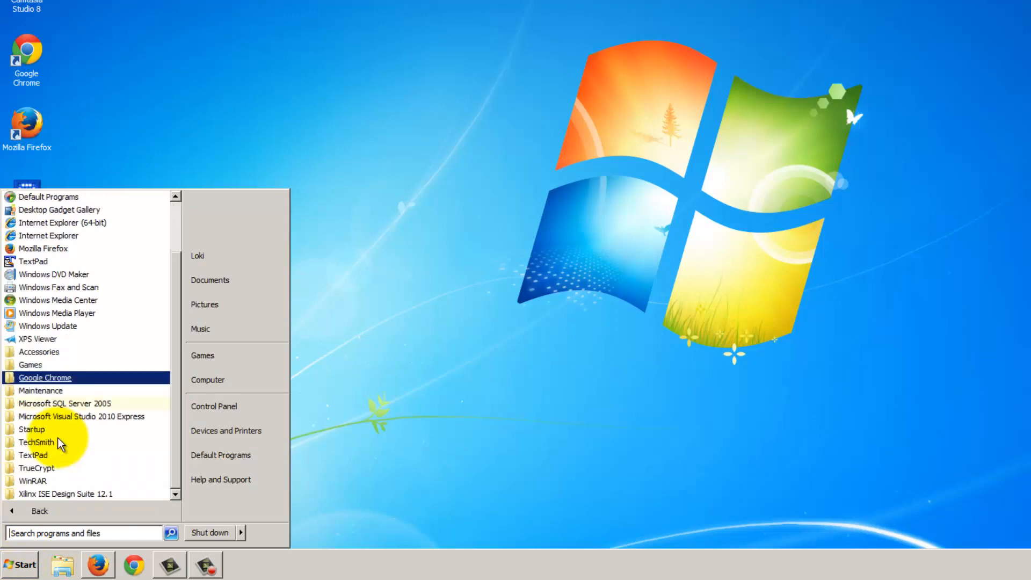
click(72, 403)
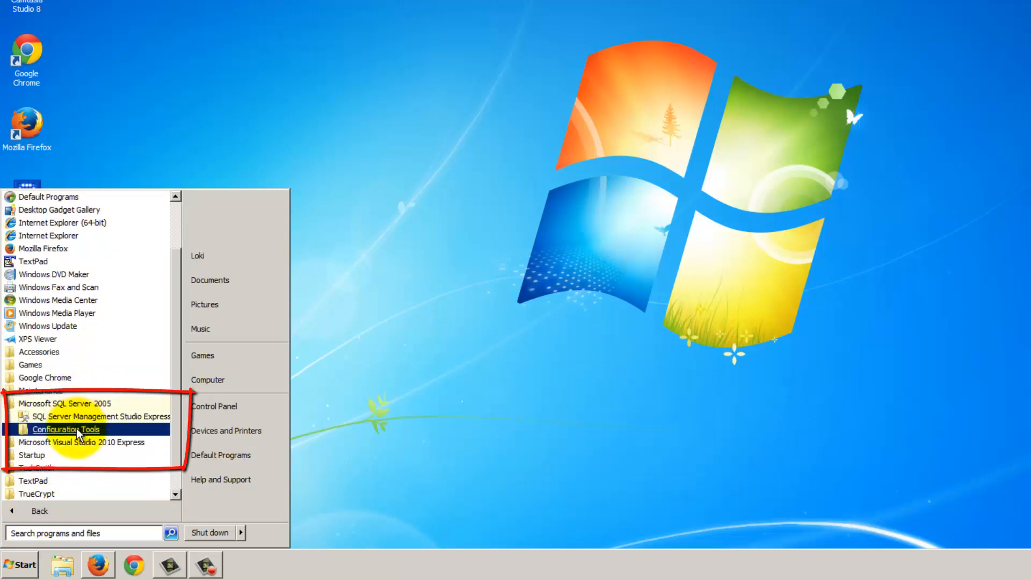
click(76, 428)
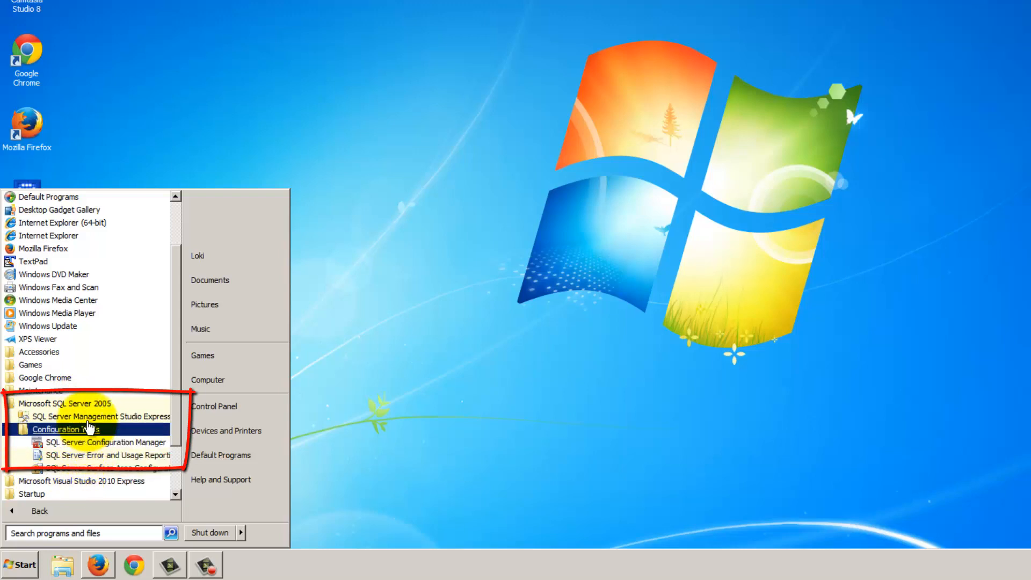
Launch SQL Server Management Studio Express and connect to the SQLEXPRESS Database Engine using Windows Authentication
key(Up)
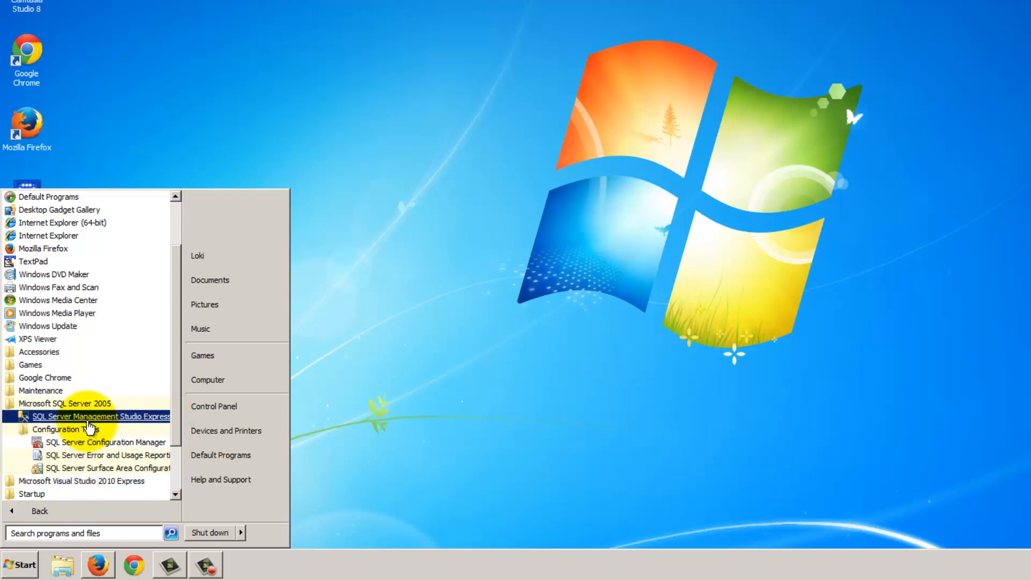
key(Return)
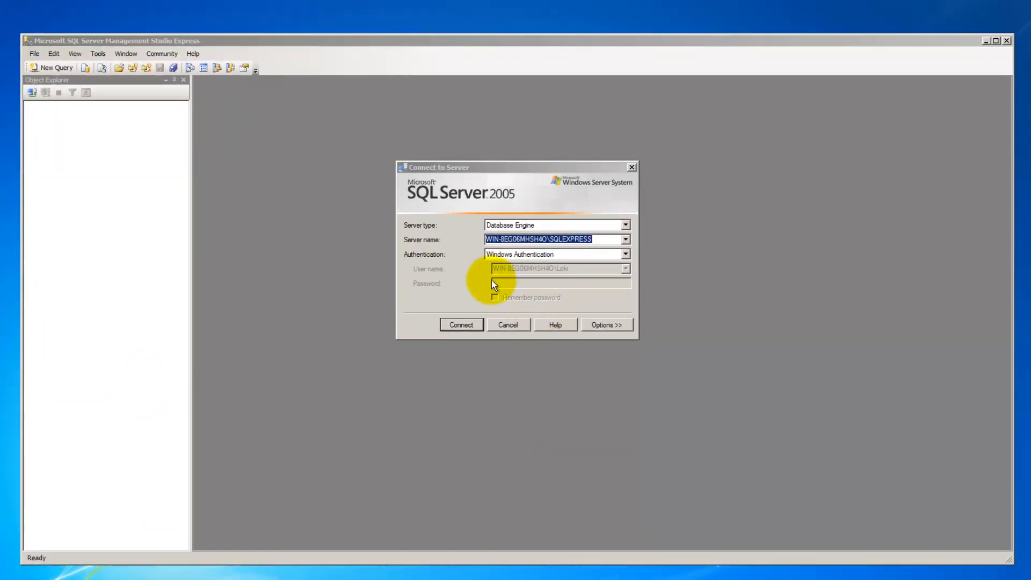
click(490, 240)
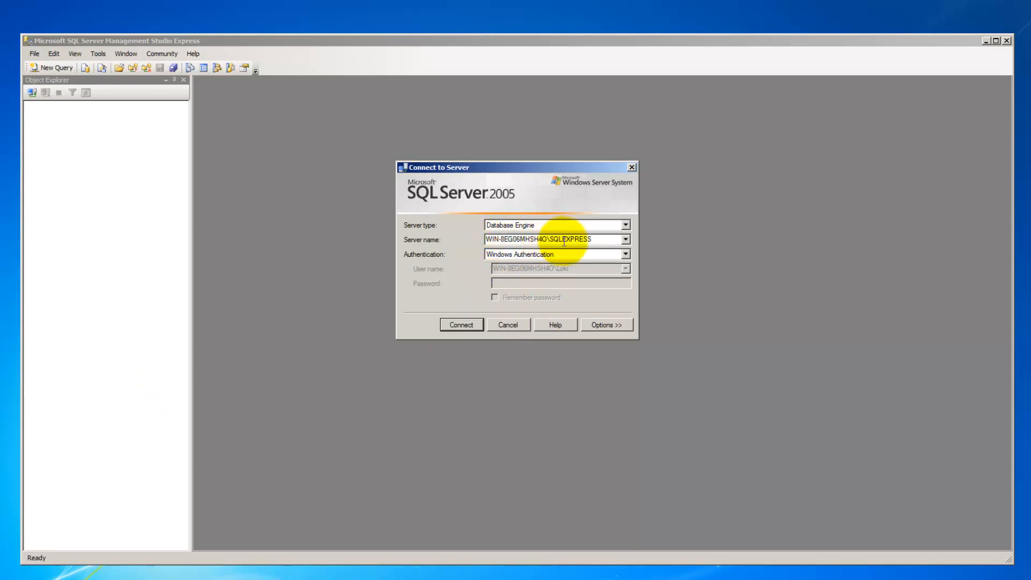
click(626, 240)
click(618, 240)
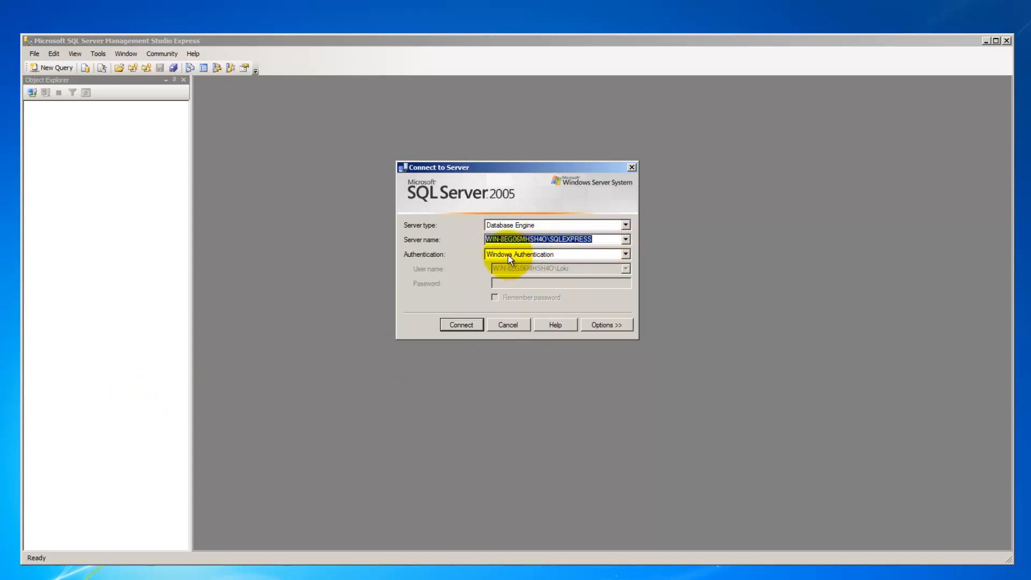
click(504, 221)
click(505, 223)
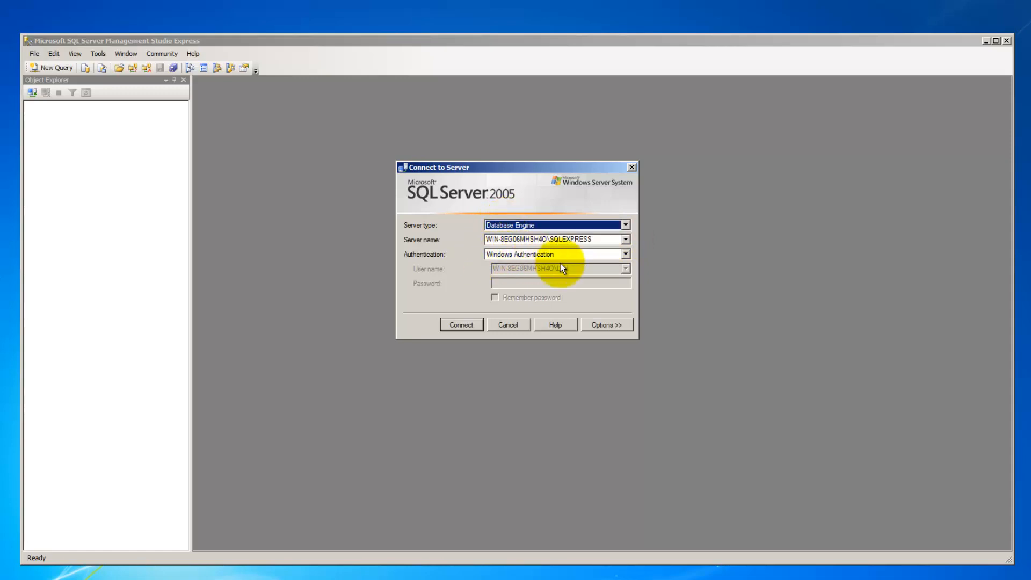
click(470, 325)
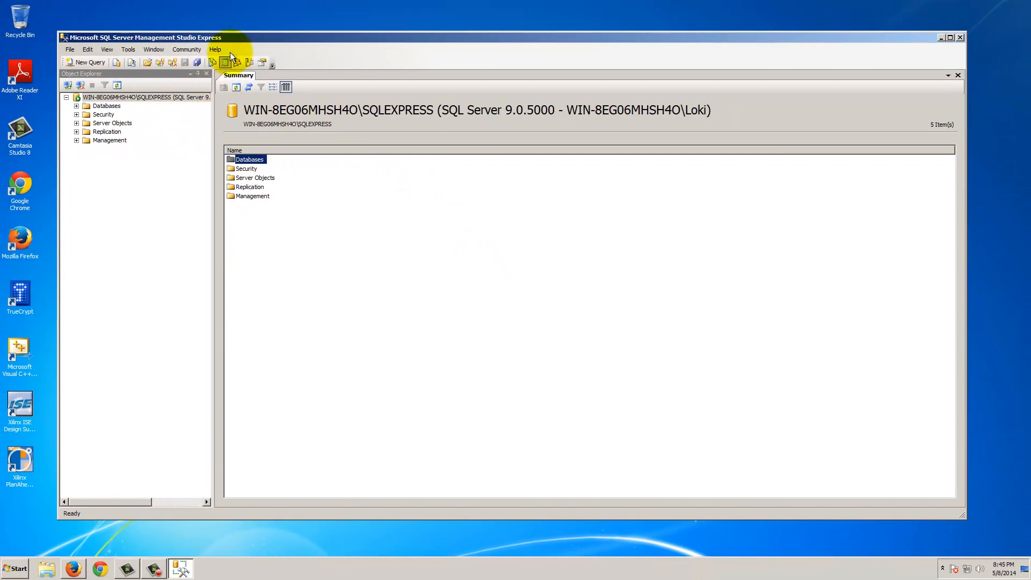
Maximize the window and widen Object Explorer, expanding the Databases and Security folders to view the server's logins
double_click(234, 38)
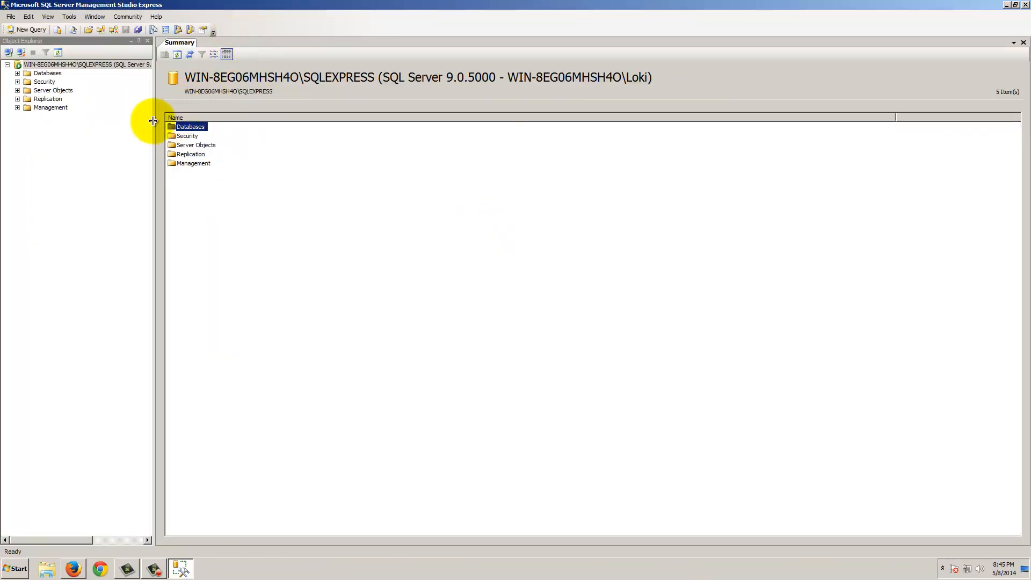
drag(154, 120, 253, 115)
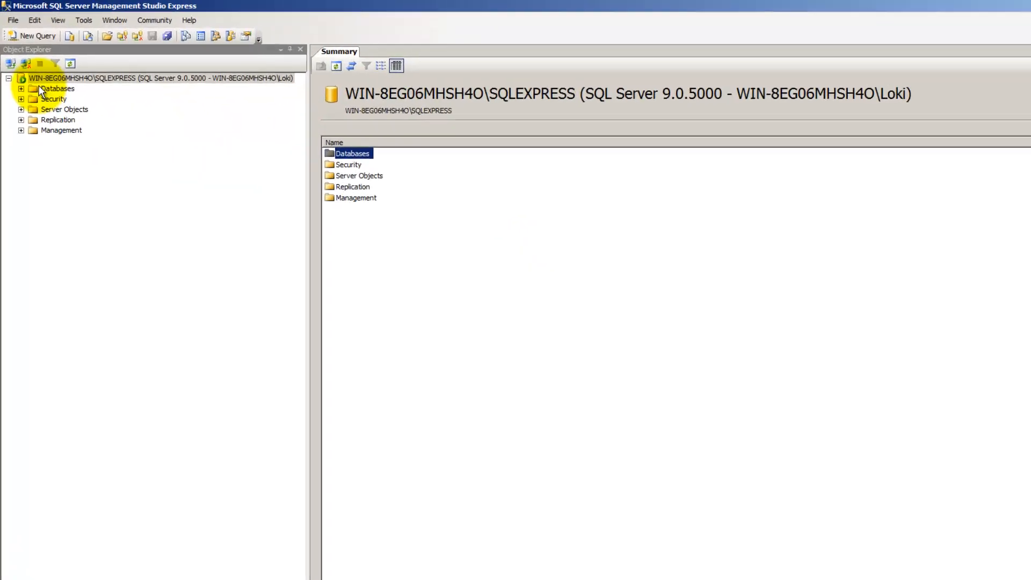
click(26, 112)
click(17, 136)
click(25, 137)
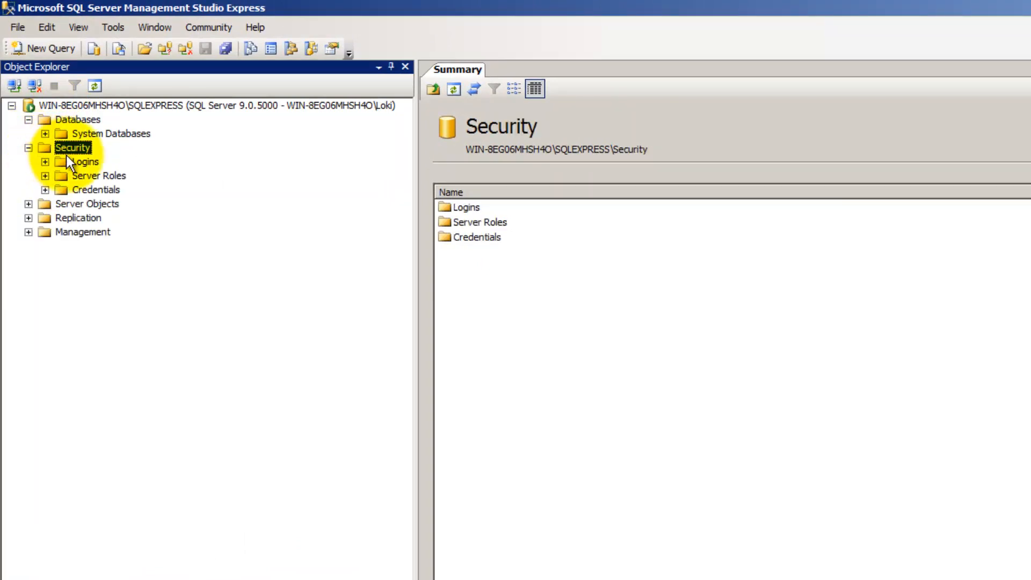
click(79, 154)
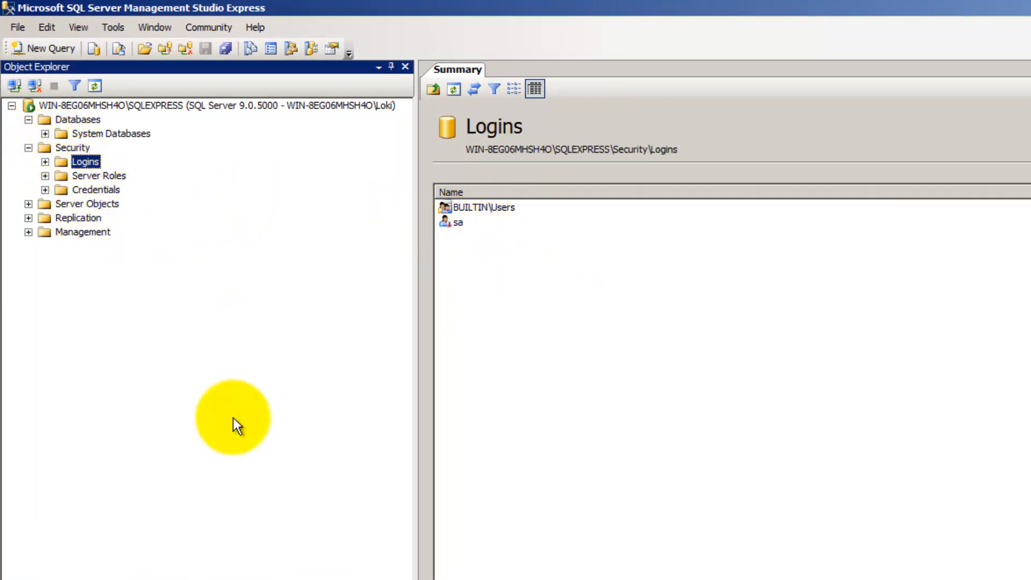
Expand the Replication, Management and Server Objects folders of the server to view what they contain
click(70, 218)
click(27, 217)
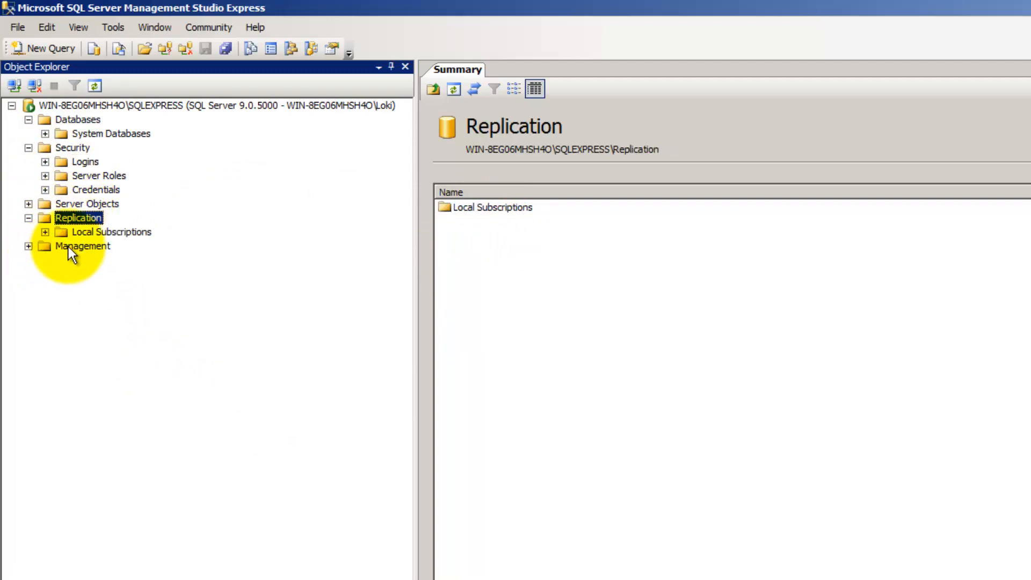
click(44, 247)
click(29, 247)
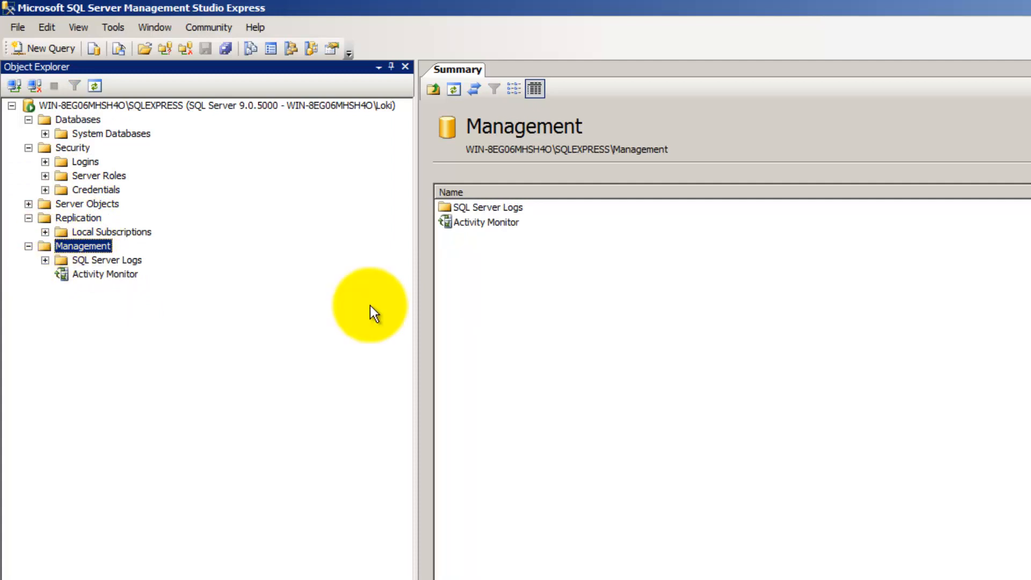
double_click(86, 204)
Start a new database from the Databases folder and enter DC as its name
click(76, 121)
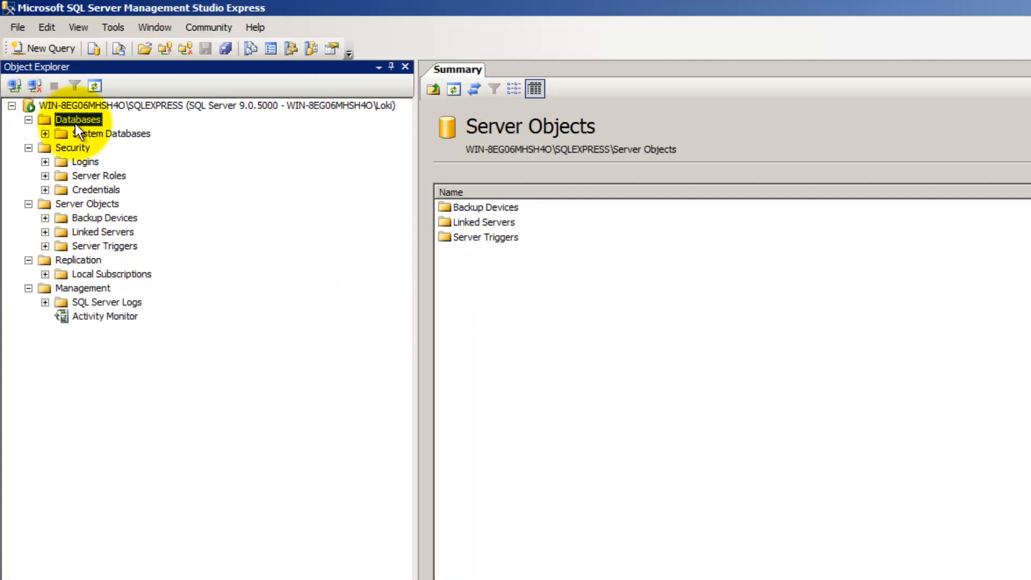
right_click(603, 392)
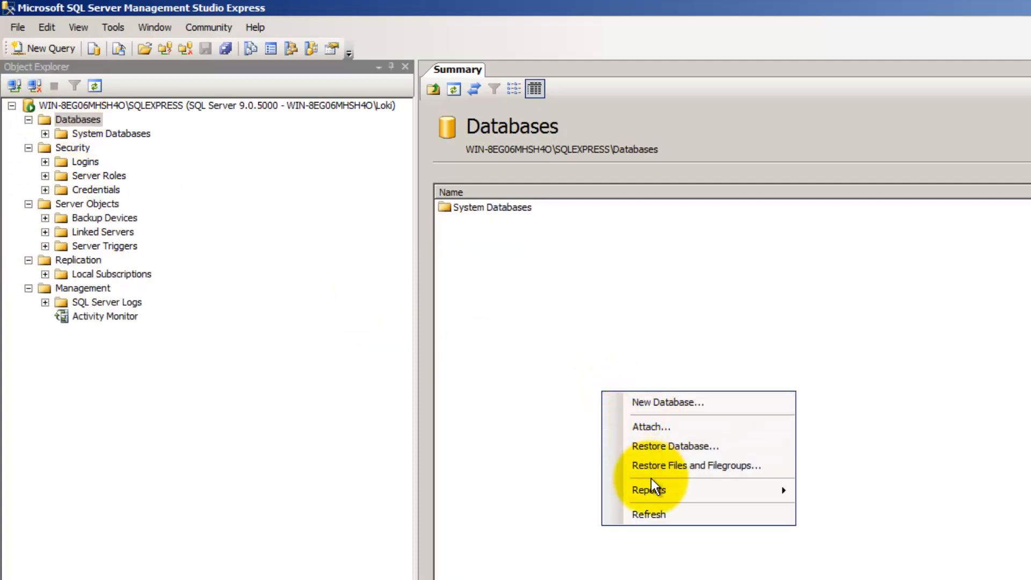
click(649, 402)
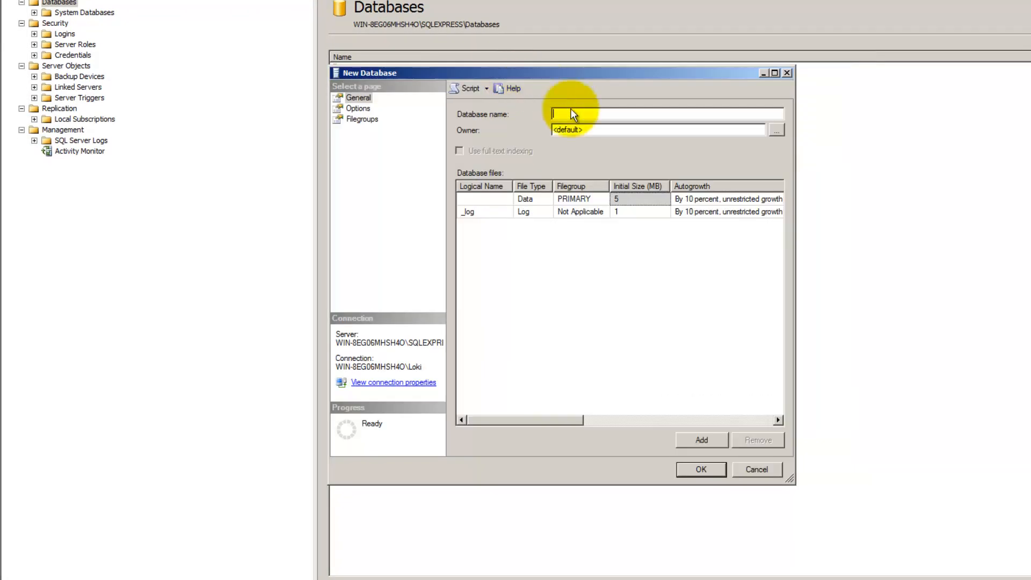
text(Dig)
key(BackSpace)
key(BackSpace)
key(BackSpace)
text(DC)
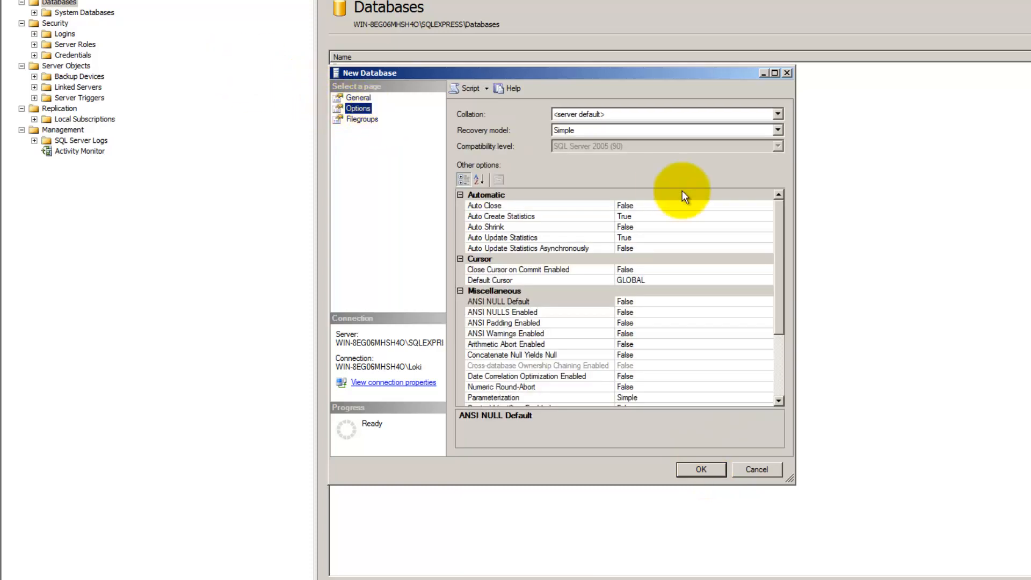
Review the new database's Options and Filegroups settings, and return to its General settings
drag(780, 250, 753, 204)
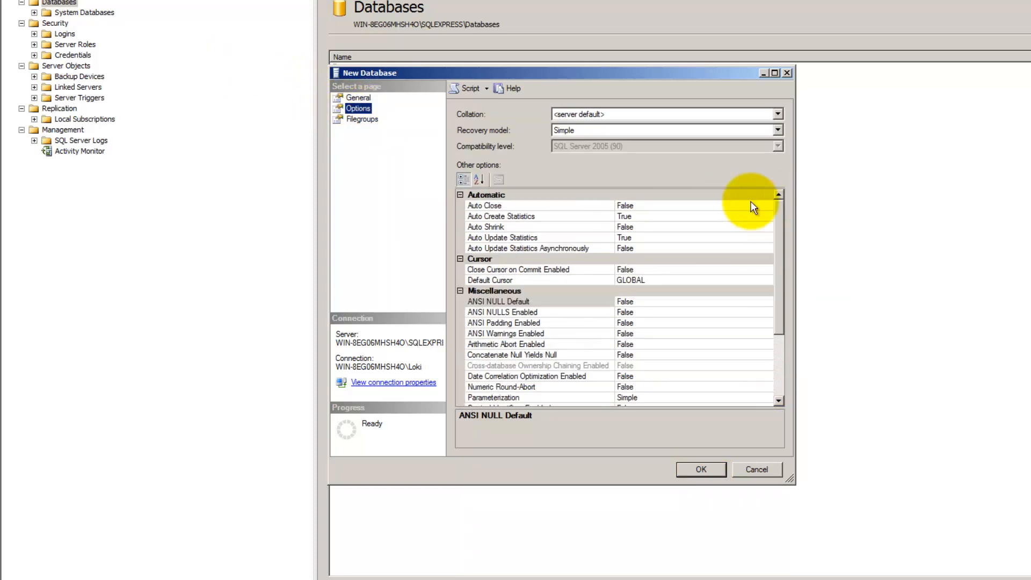
click(361, 120)
click(353, 99)
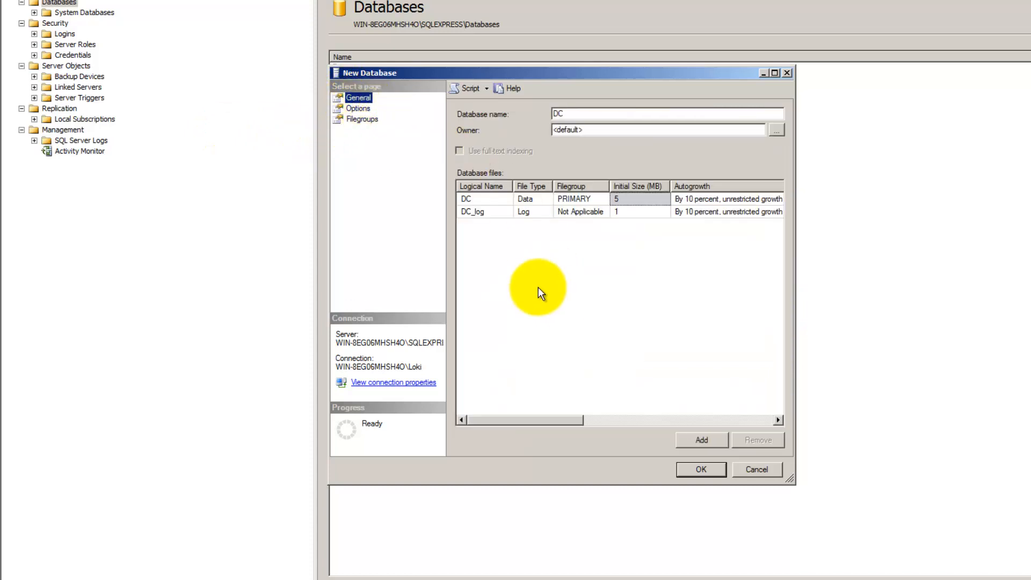
Try to create the DC database with the default settings, and close the New Database dialog
click(701, 470)
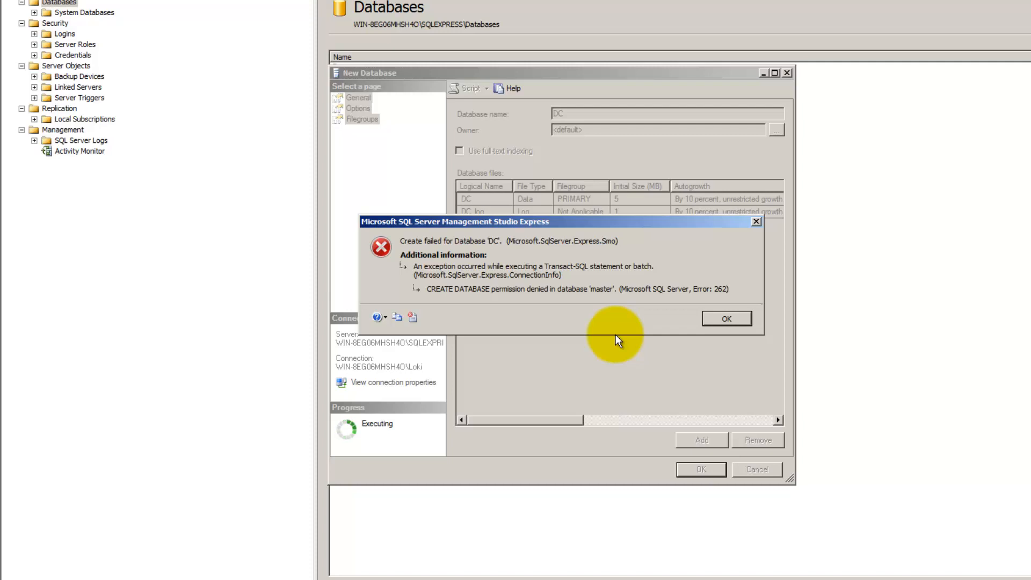
click(714, 317)
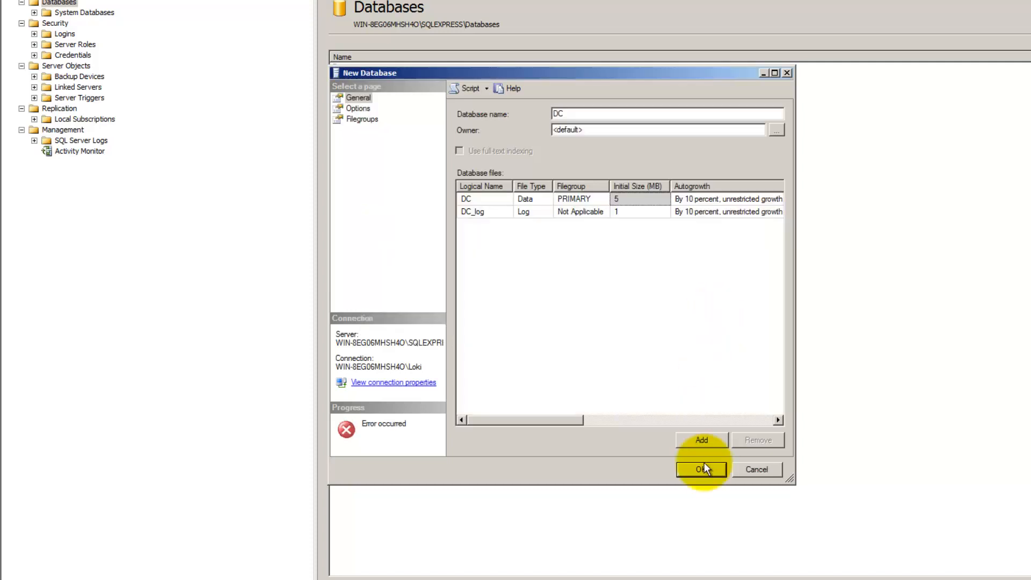
click(629, 452)
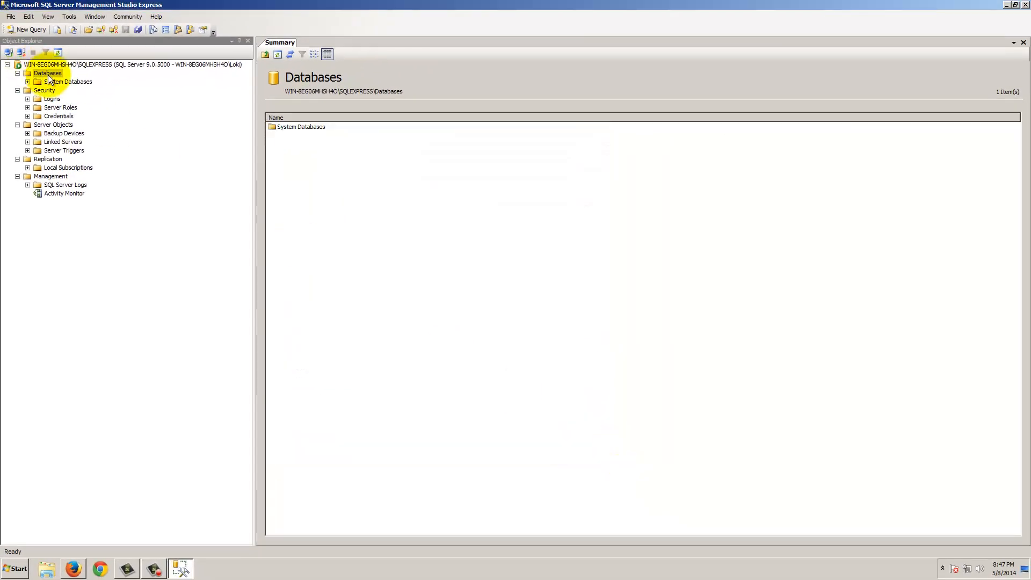
Expand System Databases, view the contents of the master database, and return to the Databases folder
click(46, 82)
click(27, 82)
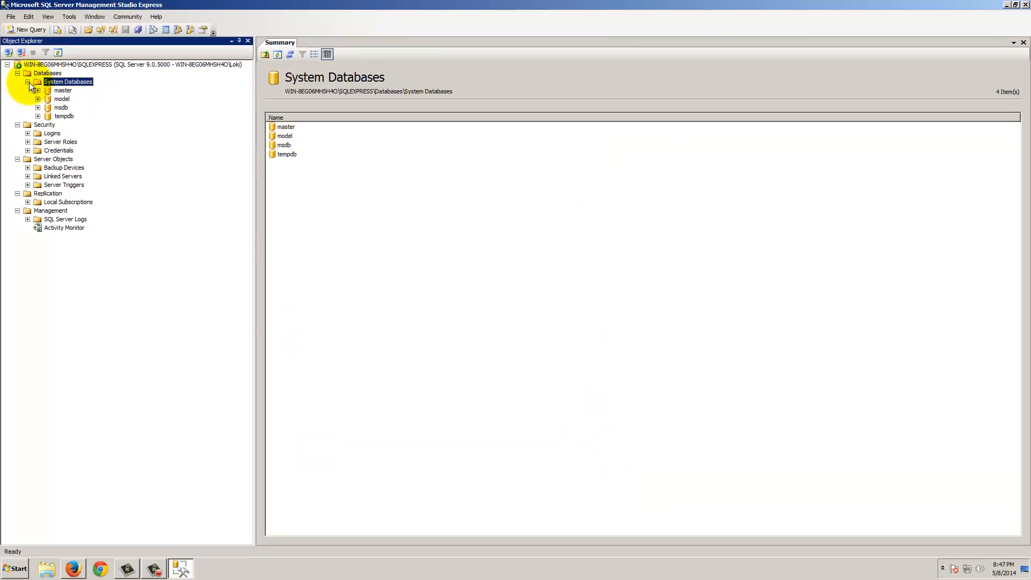
click(60, 90)
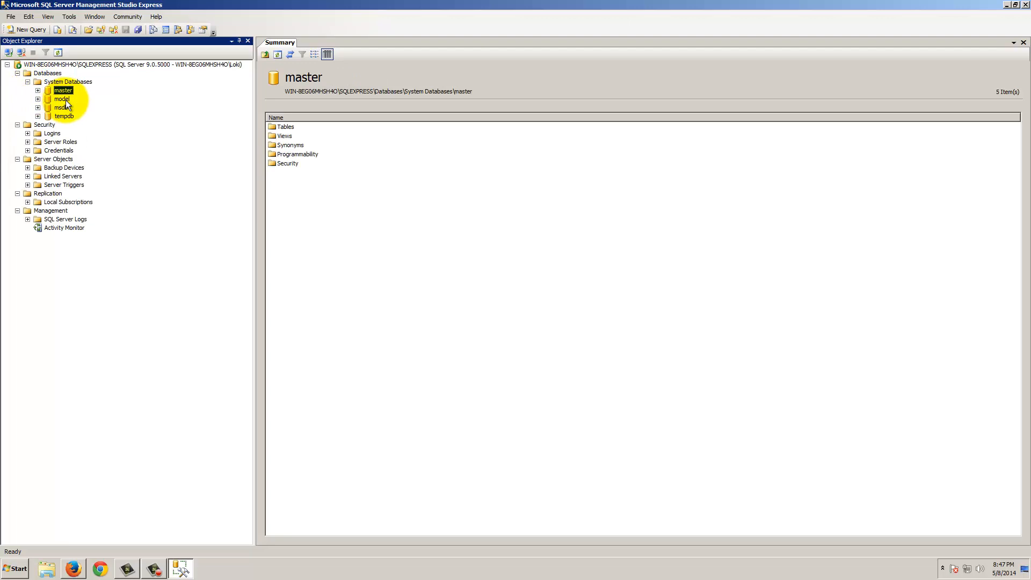
click(49, 72)
click(449, 257)
right_click(449, 256)
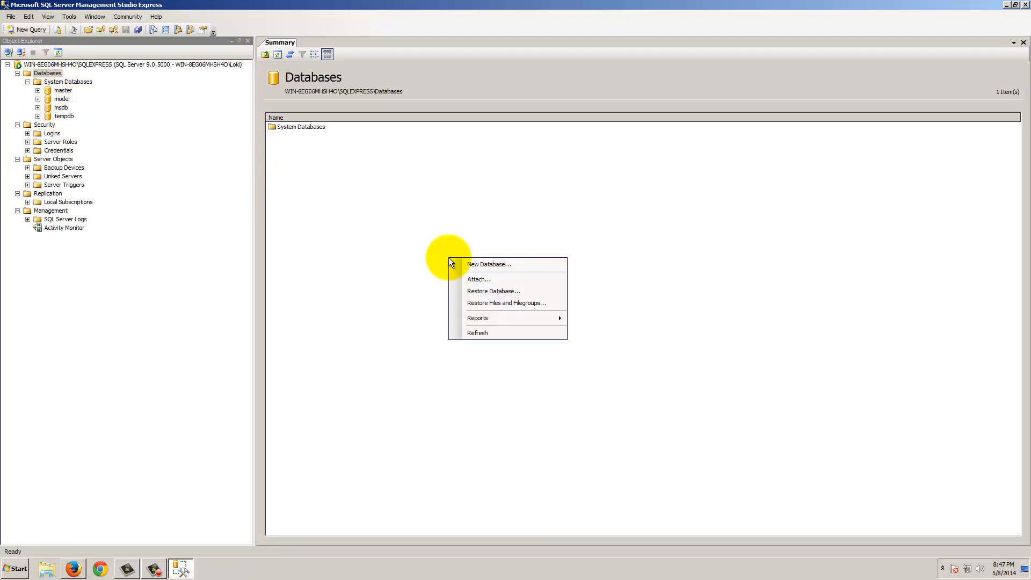
click(418, 243)
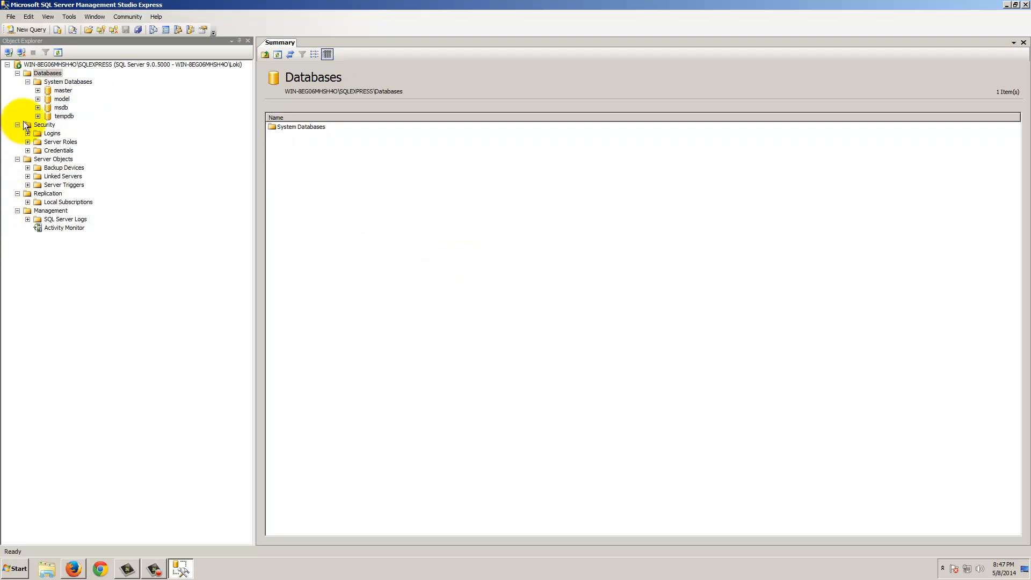
Expand the Logins folder under Security and open the properties of the BUILTIN\Users login
click(55, 134)
double_click(57, 136)
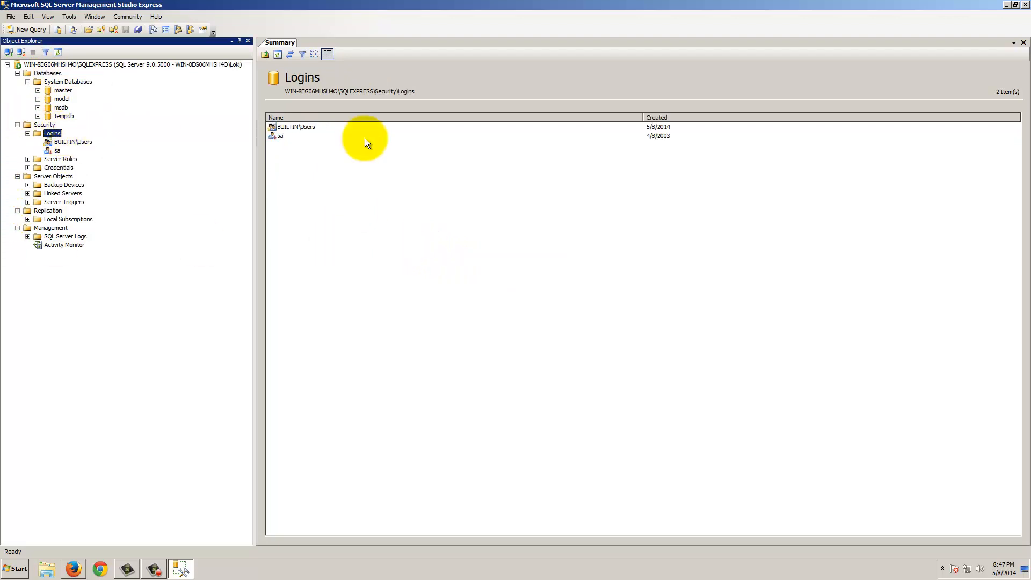
double_click(299, 128)
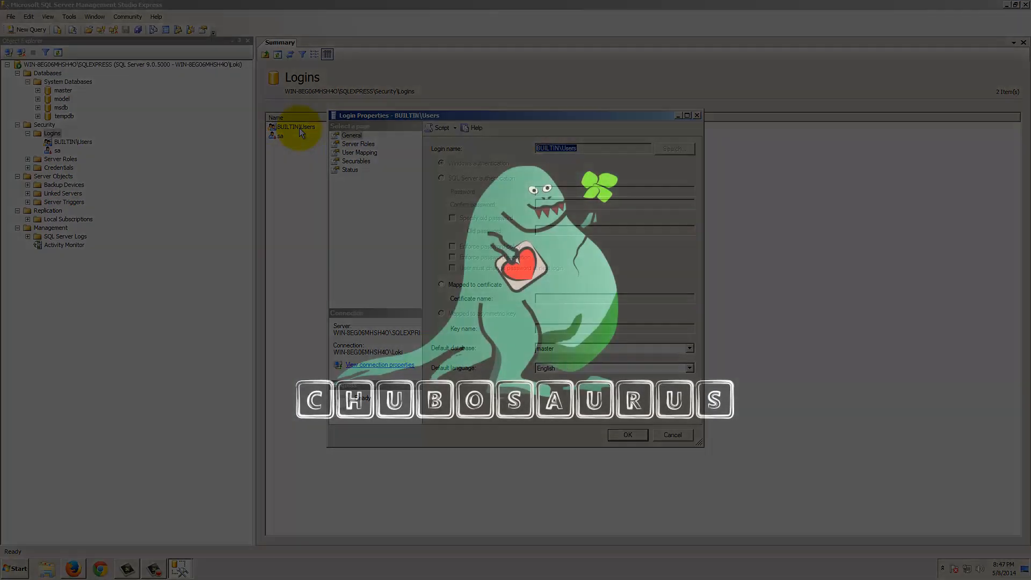